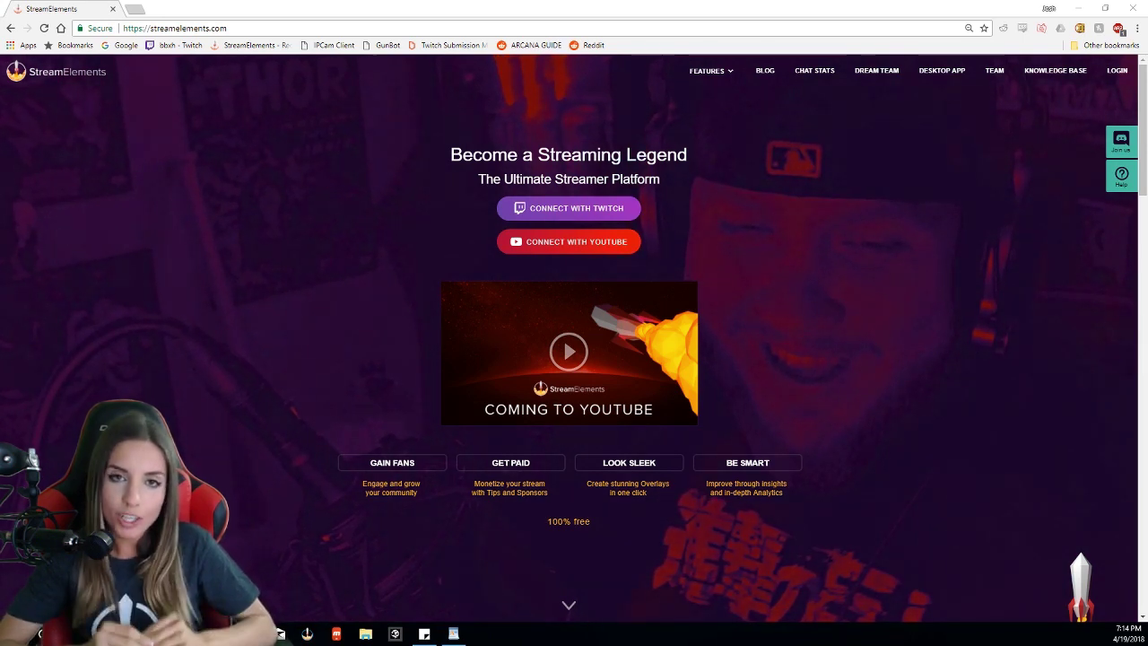
# Step: Connect StreamElements with YouTube using the Google account's YouTube brand account and allow access
pyautogui.click(583, 249)
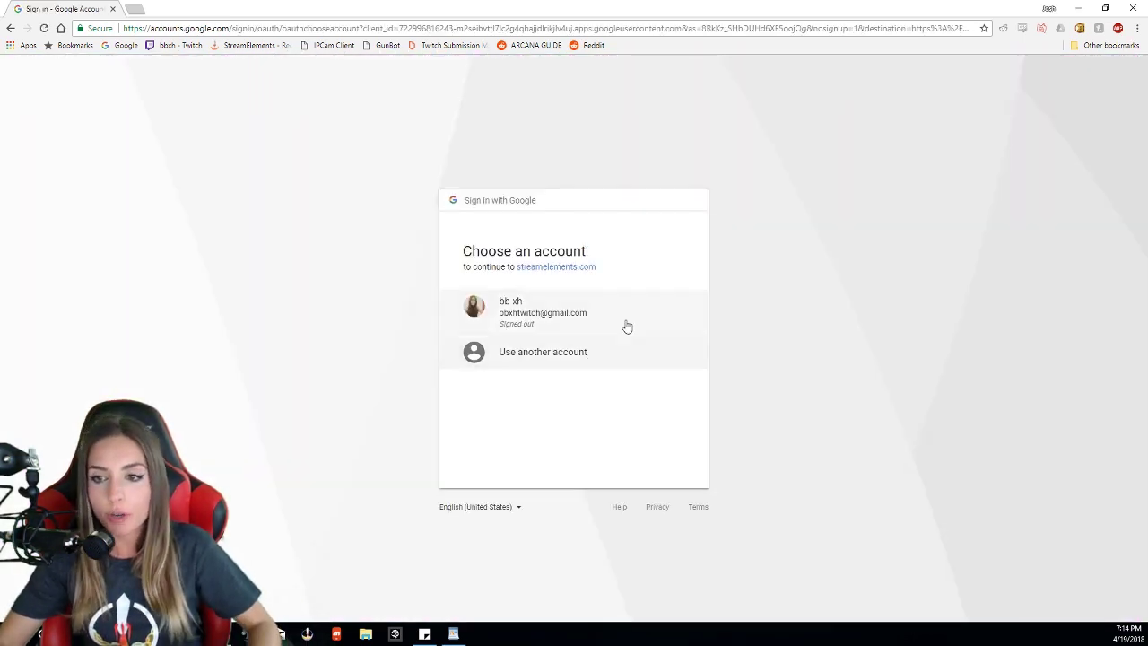
pyautogui.click(629, 325)
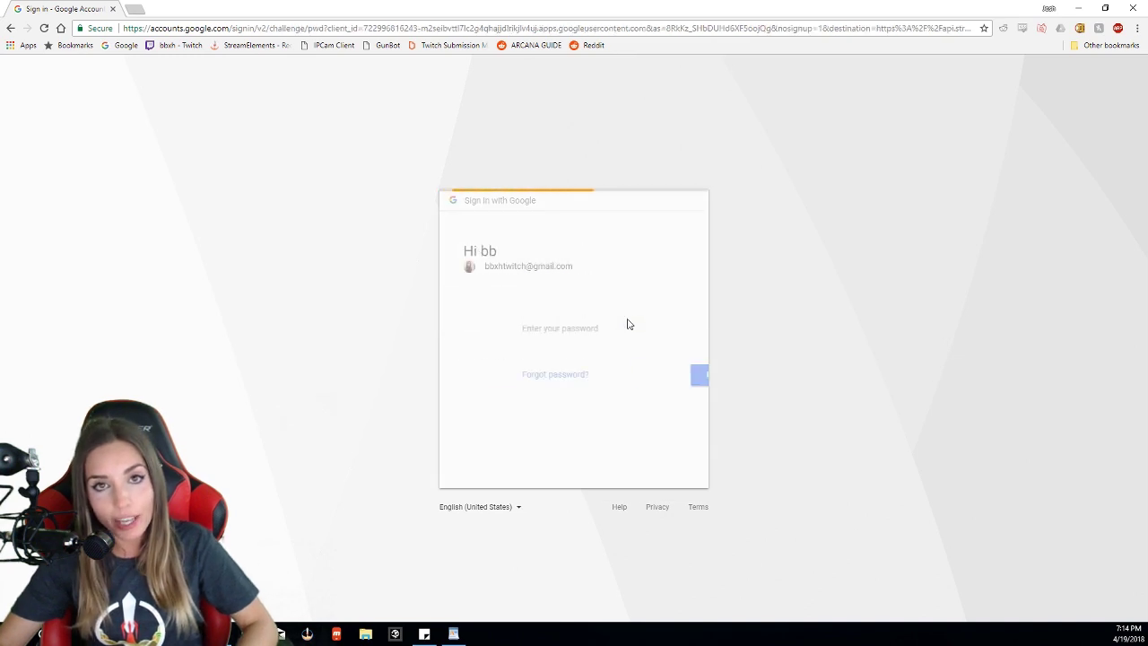
pyautogui.click(653, 375)
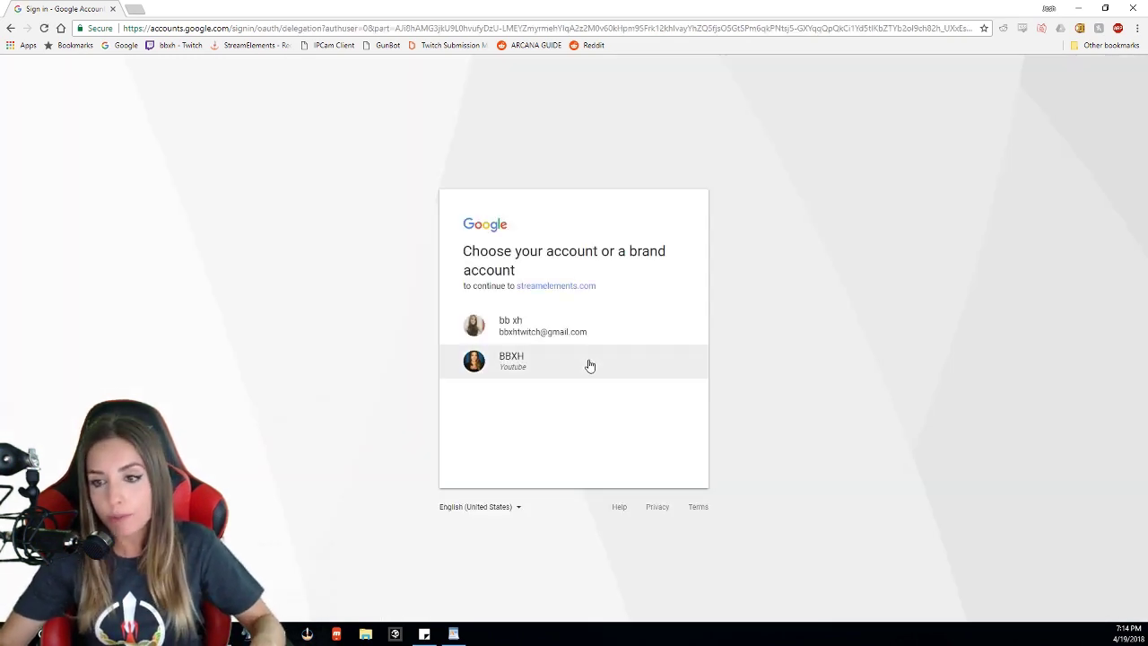
pyautogui.click(589, 364)
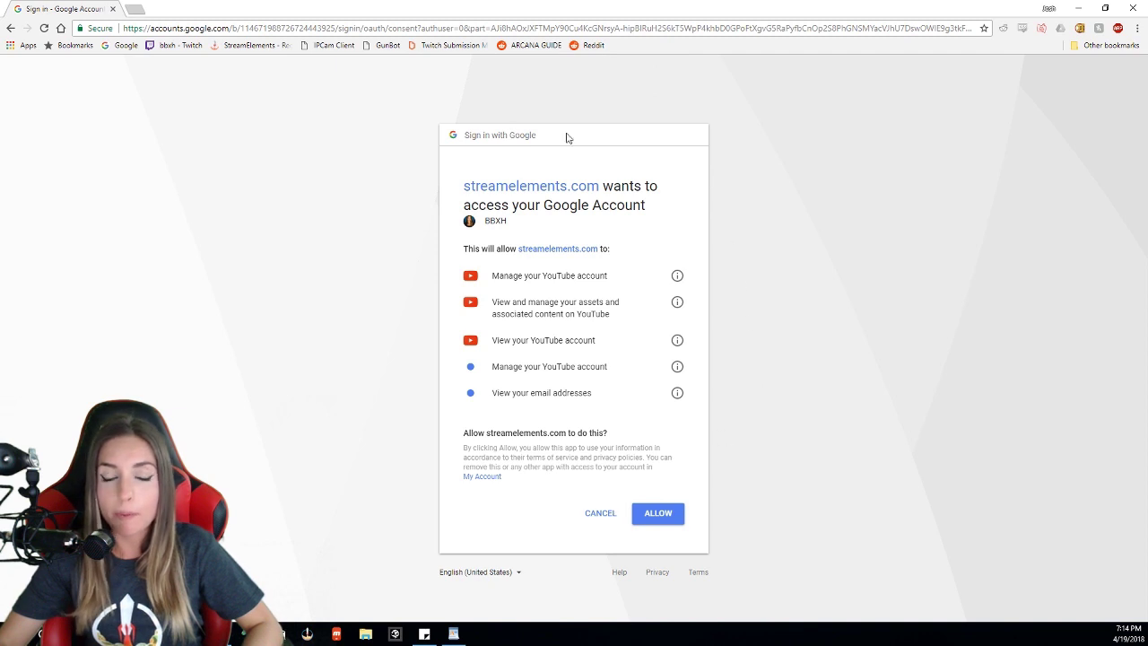
pyautogui.click(658, 513)
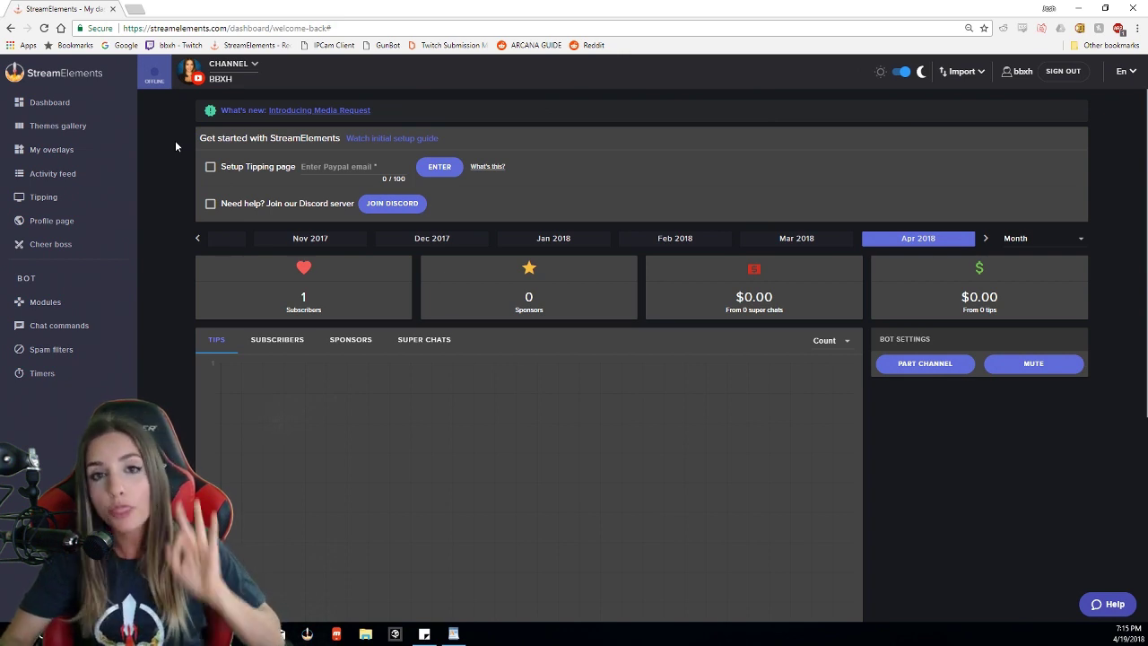
pyautogui.click(900, 364)
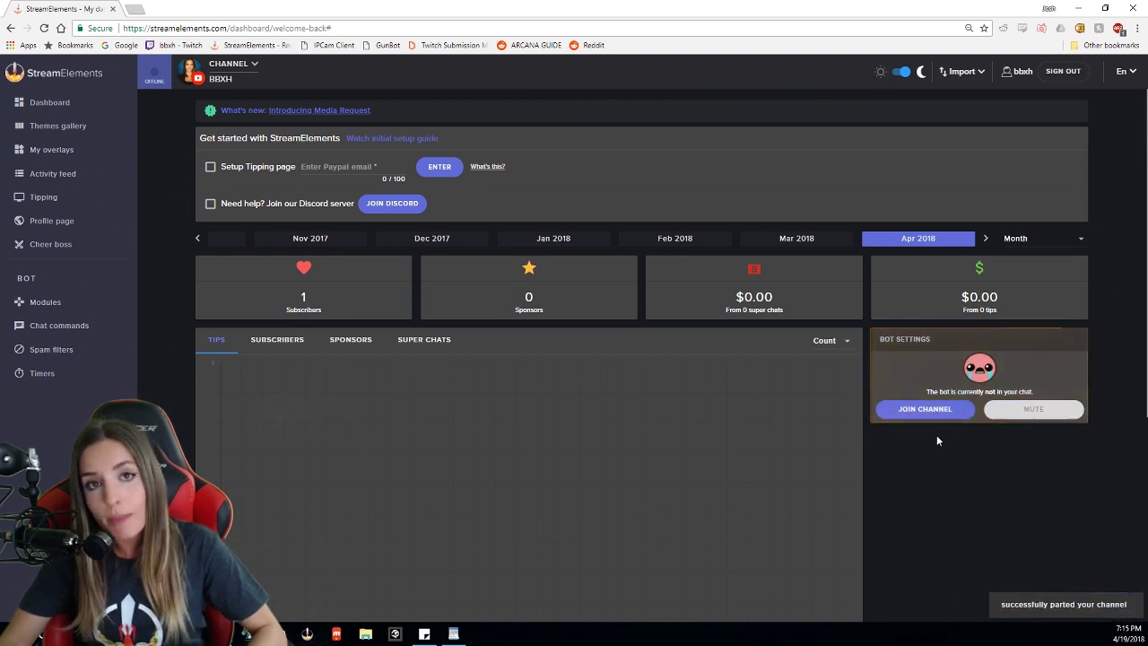
pyautogui.click(925, 409)
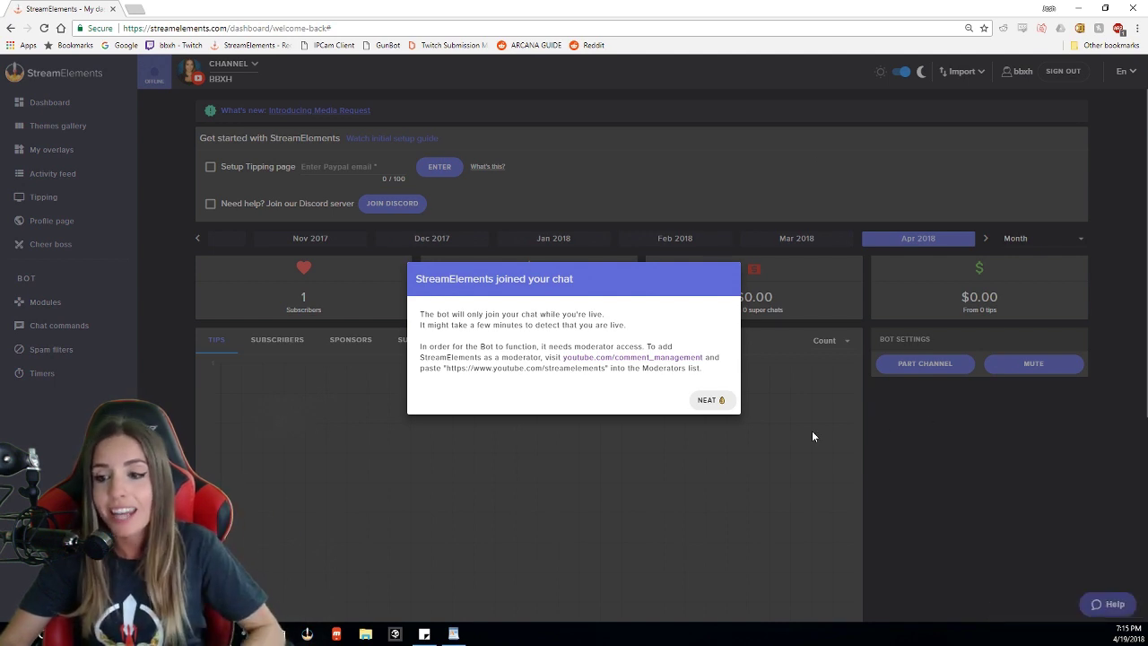
pyautogui.click(718, 401)
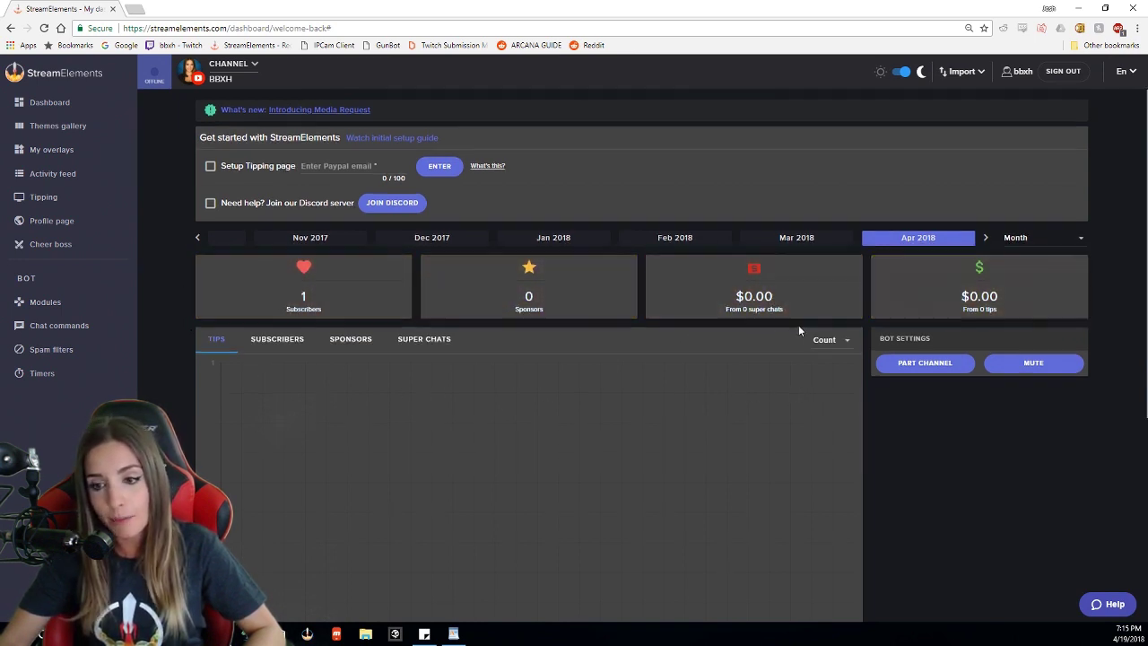
pyautogui.scroll(-3, 798, 325)
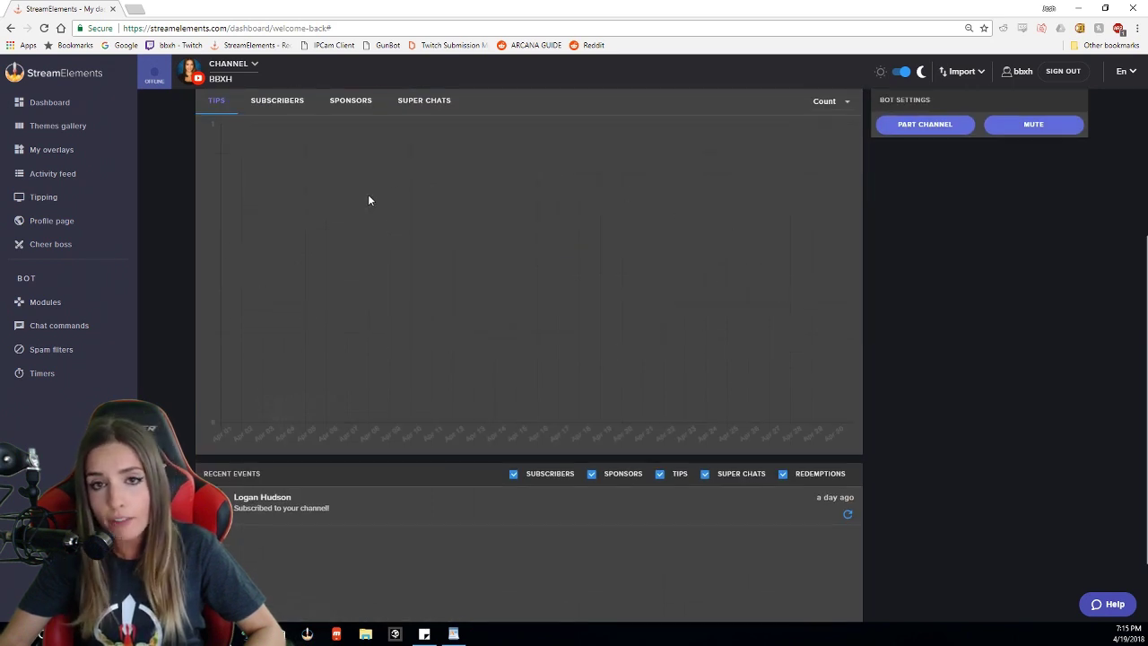
pyautogui.scroll(-1, 368, 194)
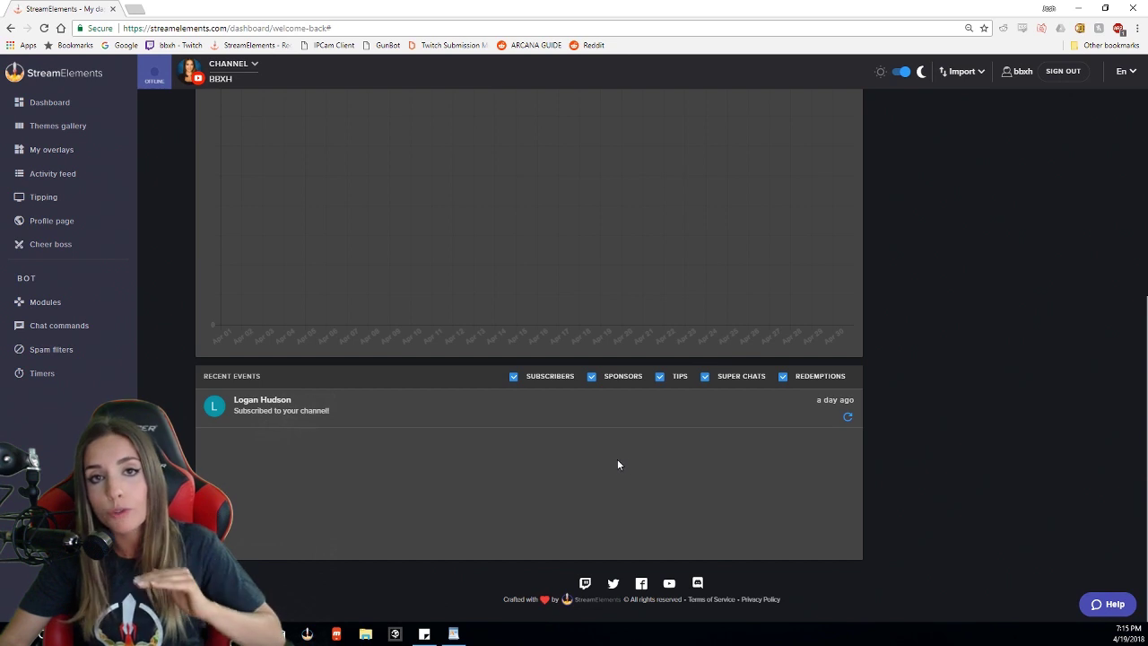
pyautogui.scroll(3, 591, 459)
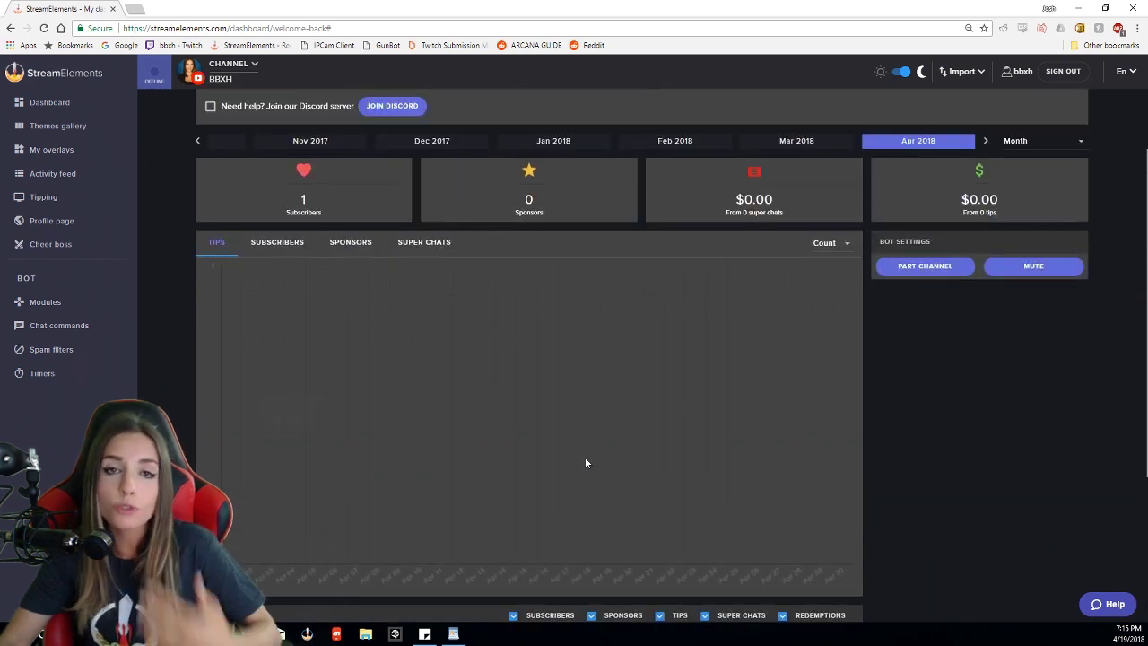
pyautogui.scroll(-1, 585, 463)
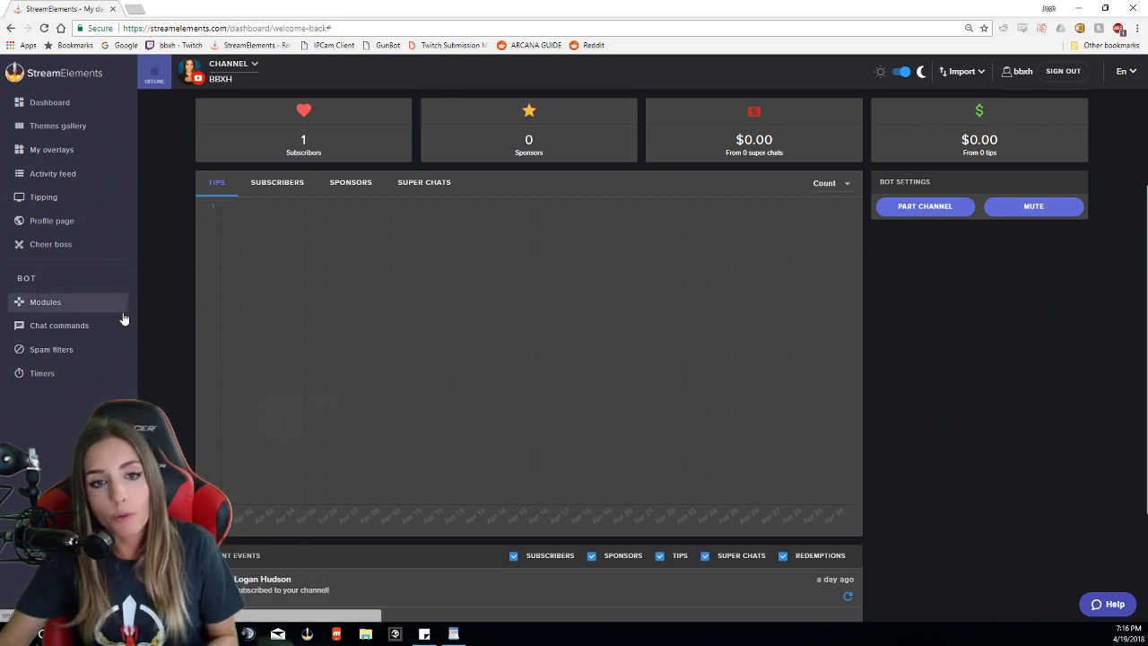
# Step: Open the Themes gallery and scroll the Super Themes to Llama Animated
pyautogui.click(92, 127)
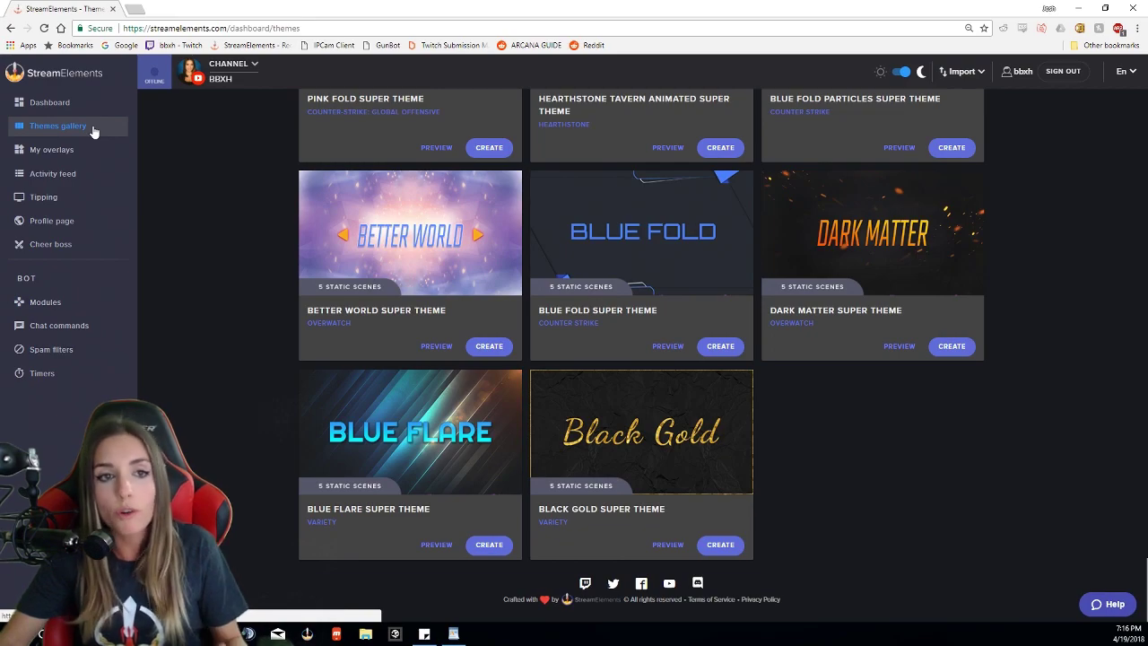
pyautogui.scroll(8, 636, 315)
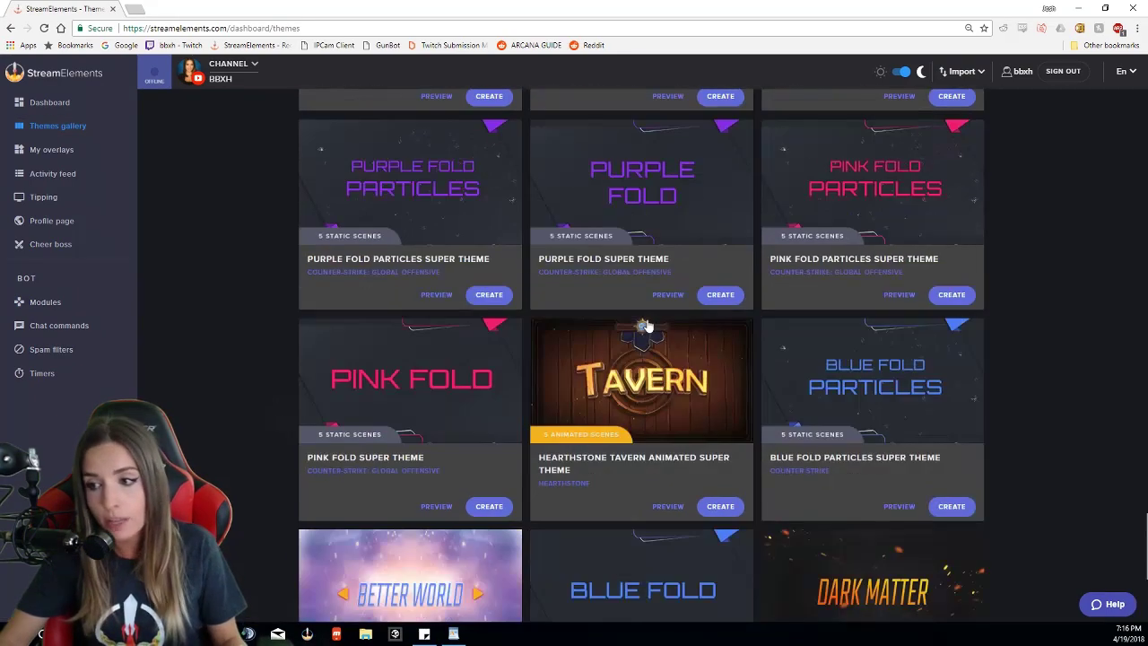
pyautogui.scroll(15, 636, 315)
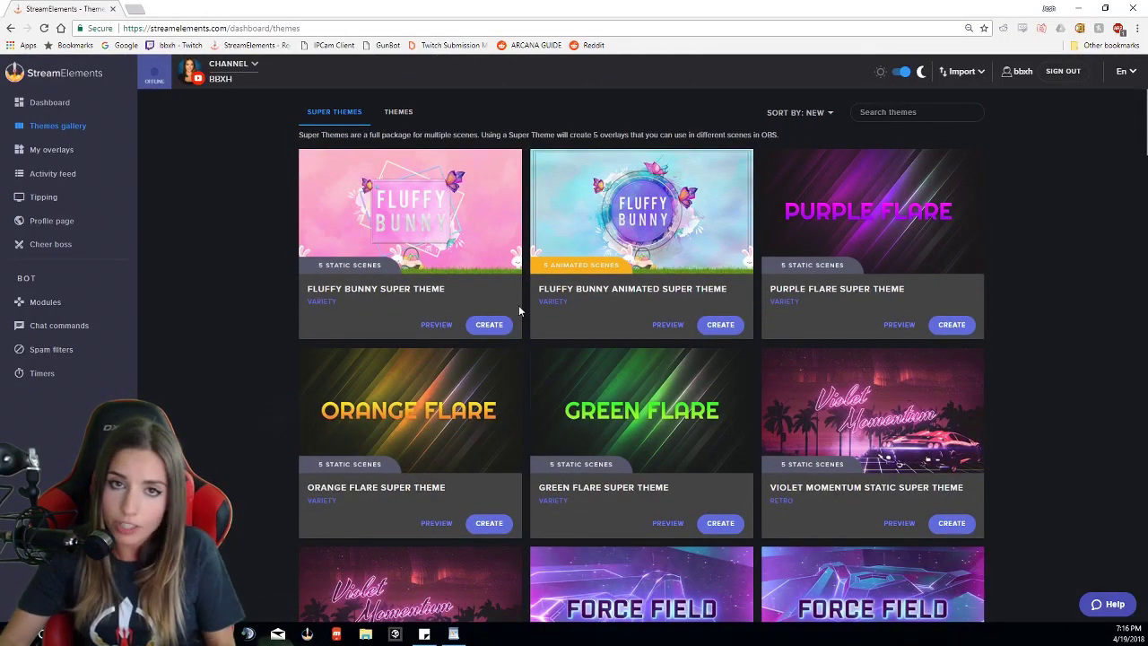
pyautogui.scroll(-7, 518, 310)
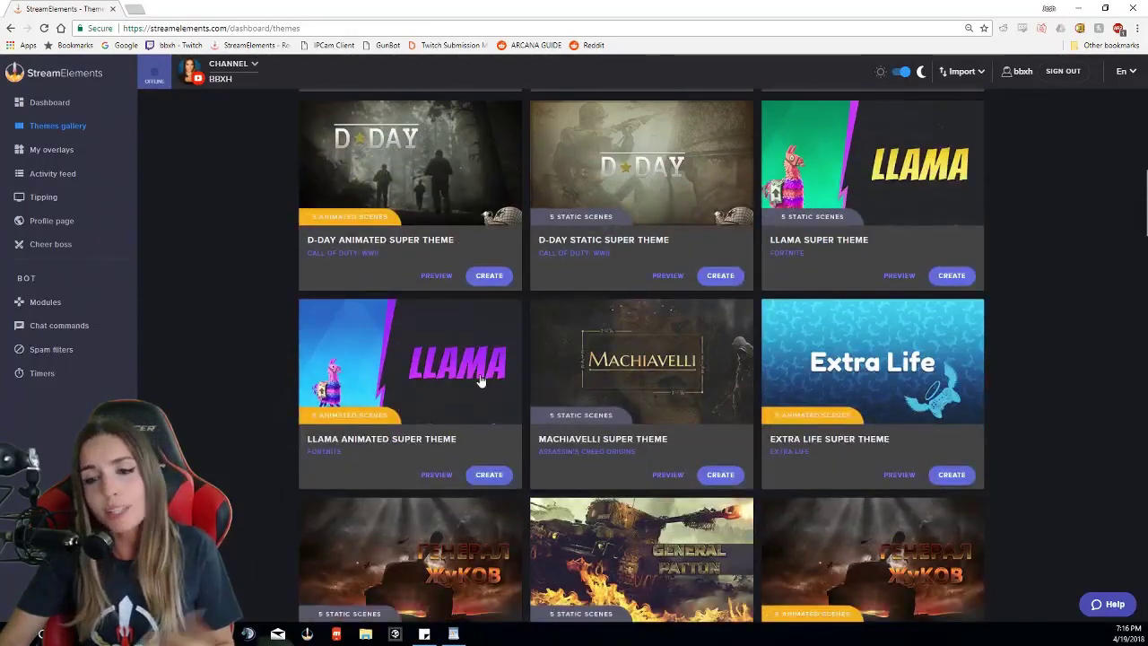
# Step: Create from the Llama Animated Super Theme and preview its scenes through Starting Soon, Be Right Back and Stream Ended
pyautogui.click(489, 476)
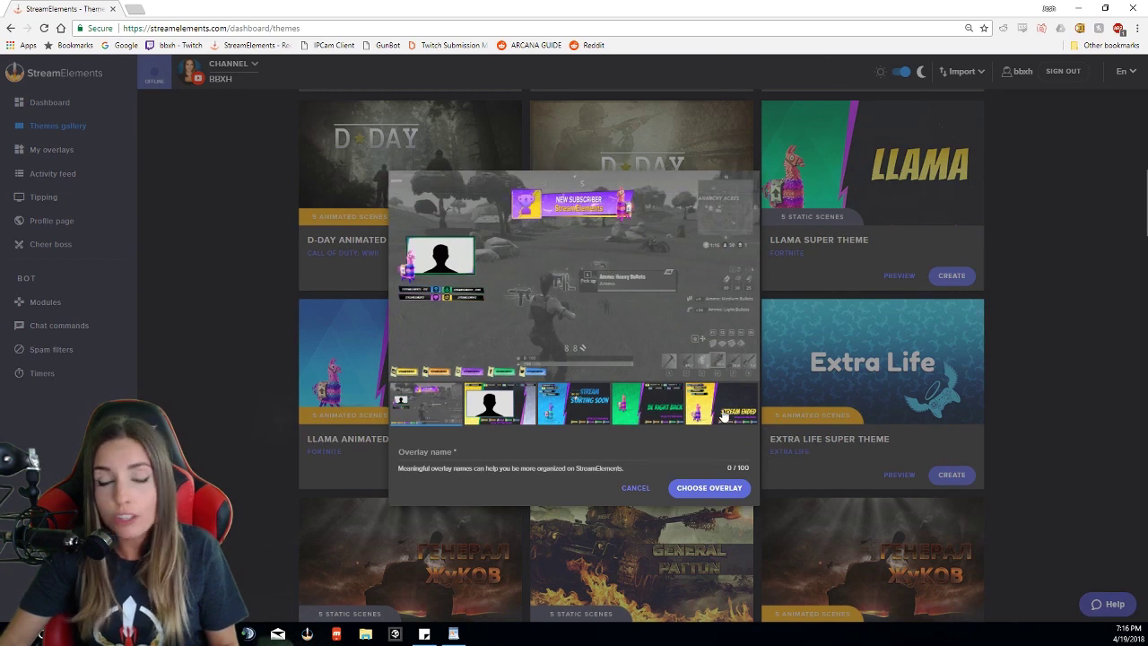
pyautogui.moveTo(443, 299)
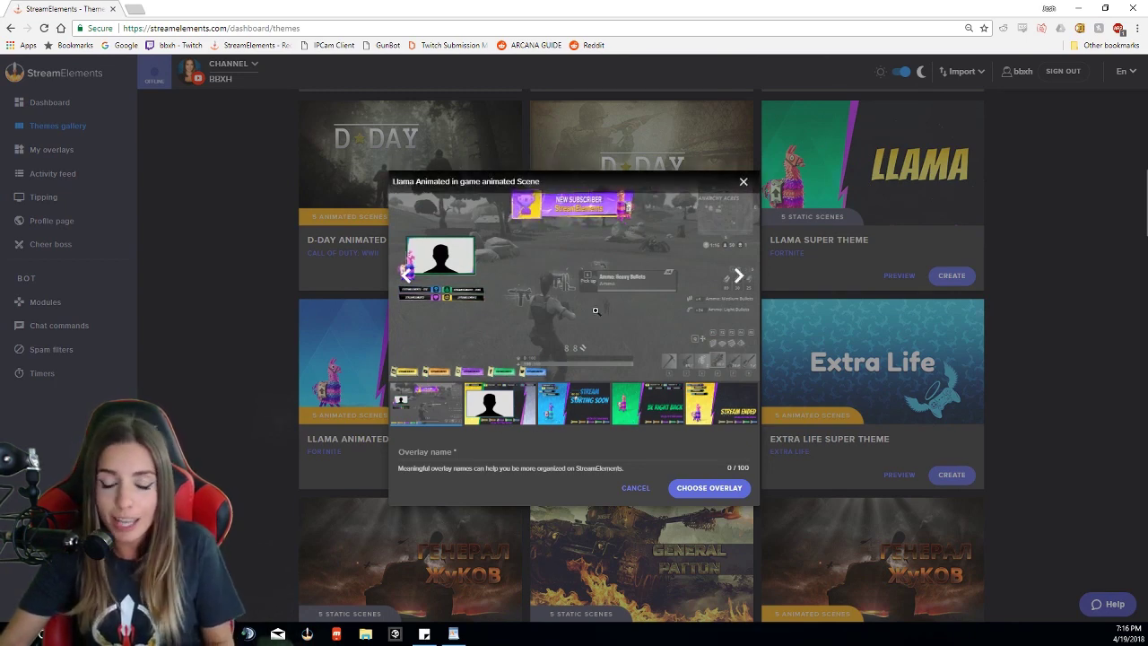
pyautogui.click(739, 280)
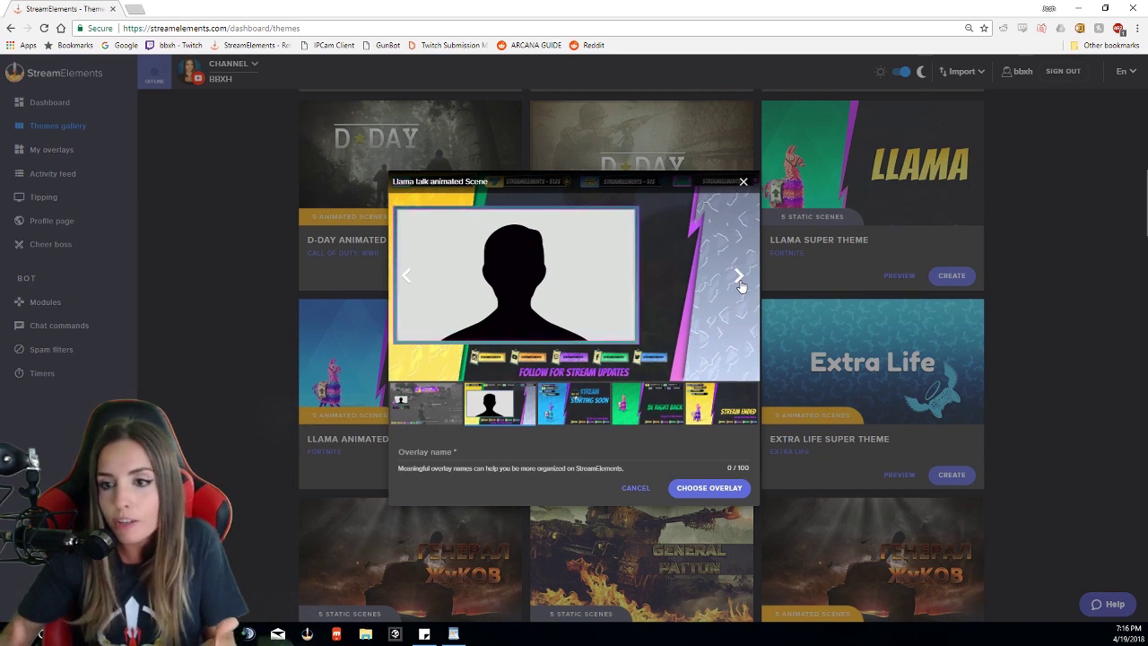
pyautogui.click(736, 283)
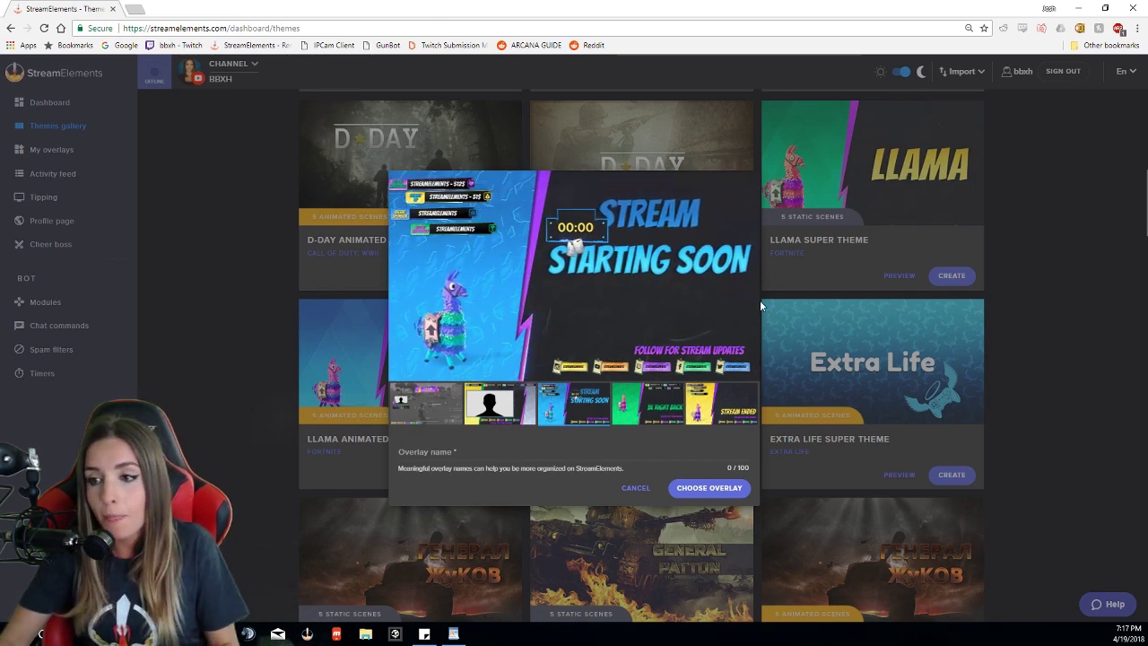
pyautogui.click(739, 276)
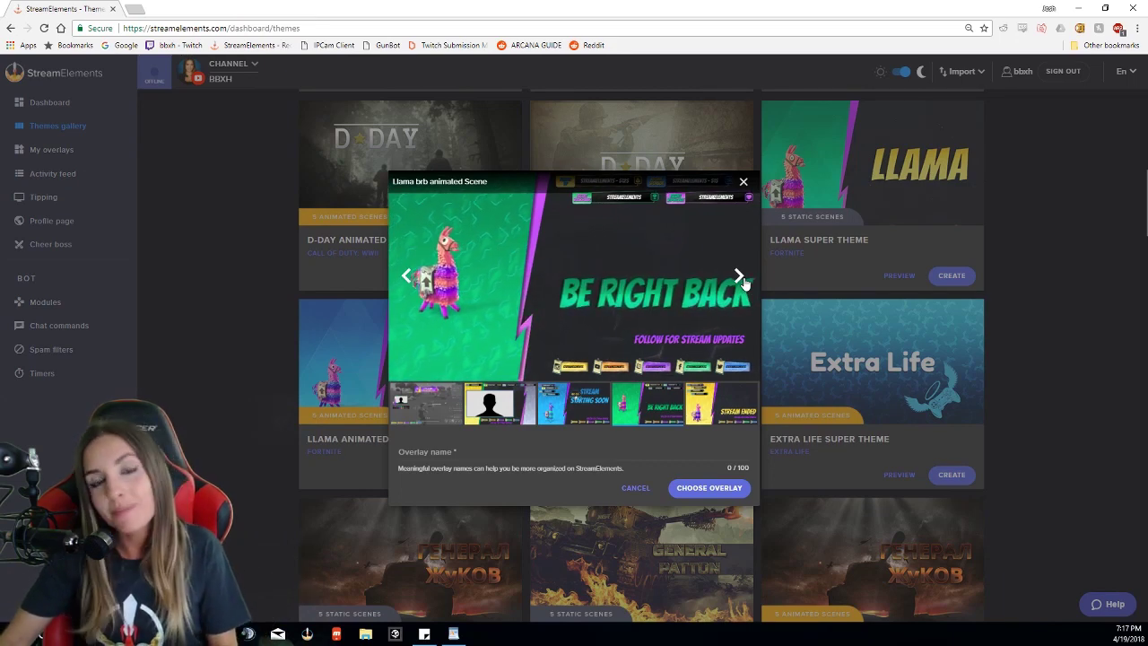
pyautogui.click(739, 277)
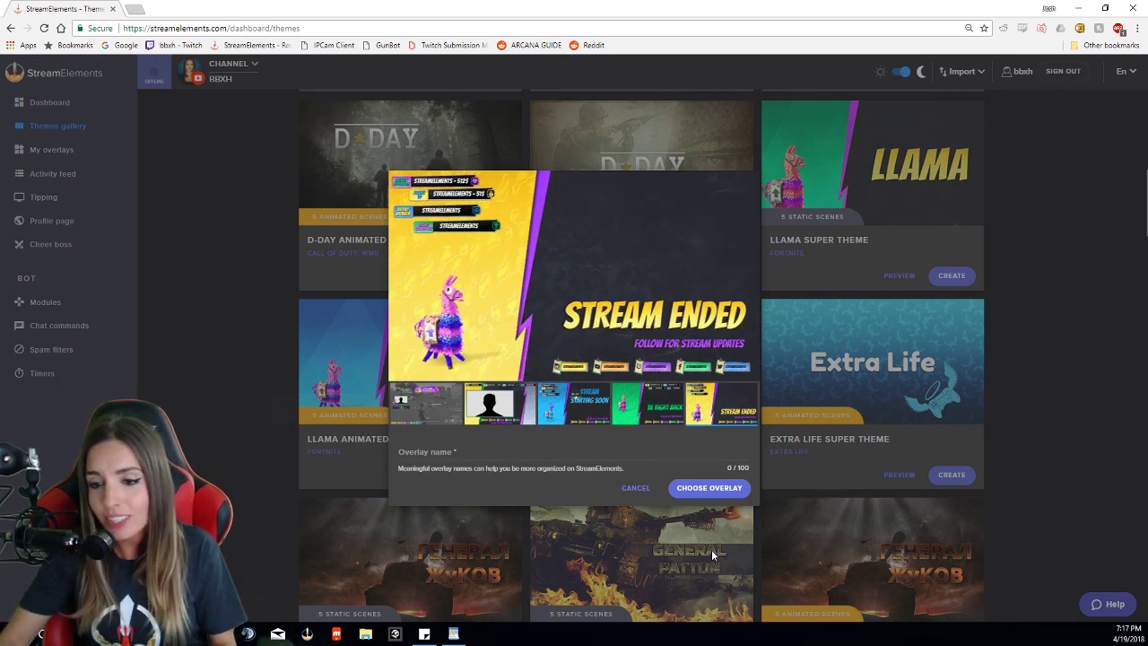
# Step: Name the Llama overlay 'Fornite OP!!!!!!' and create it to get the five scene links
pyautogui.click(452, 455)
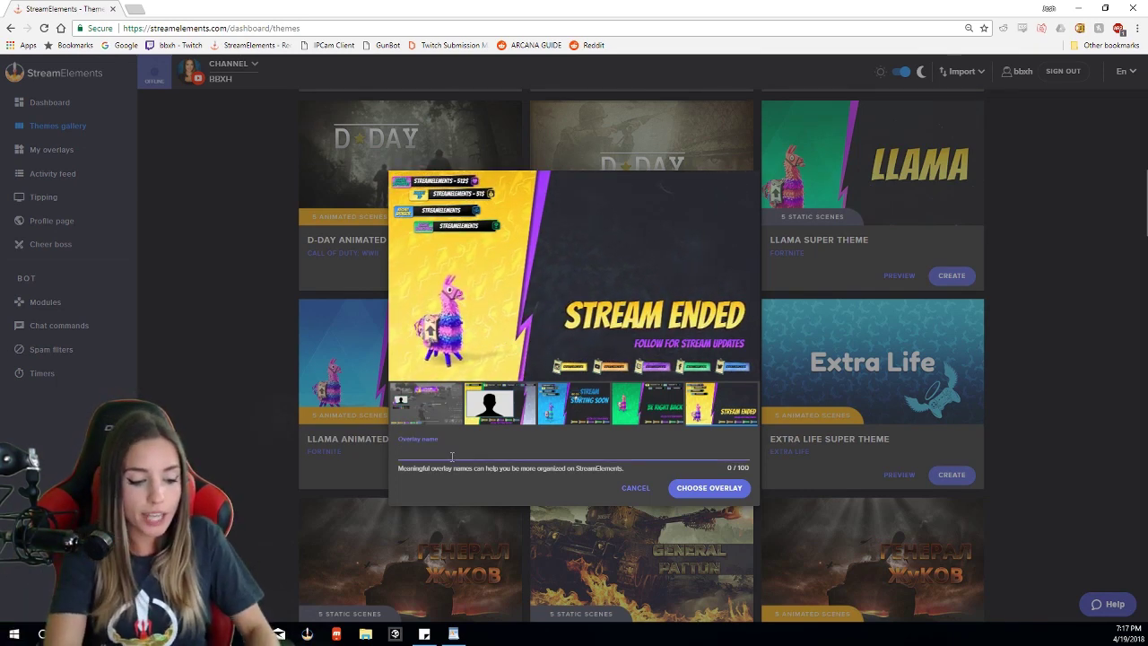
pyautogui.write('Fornite OP')
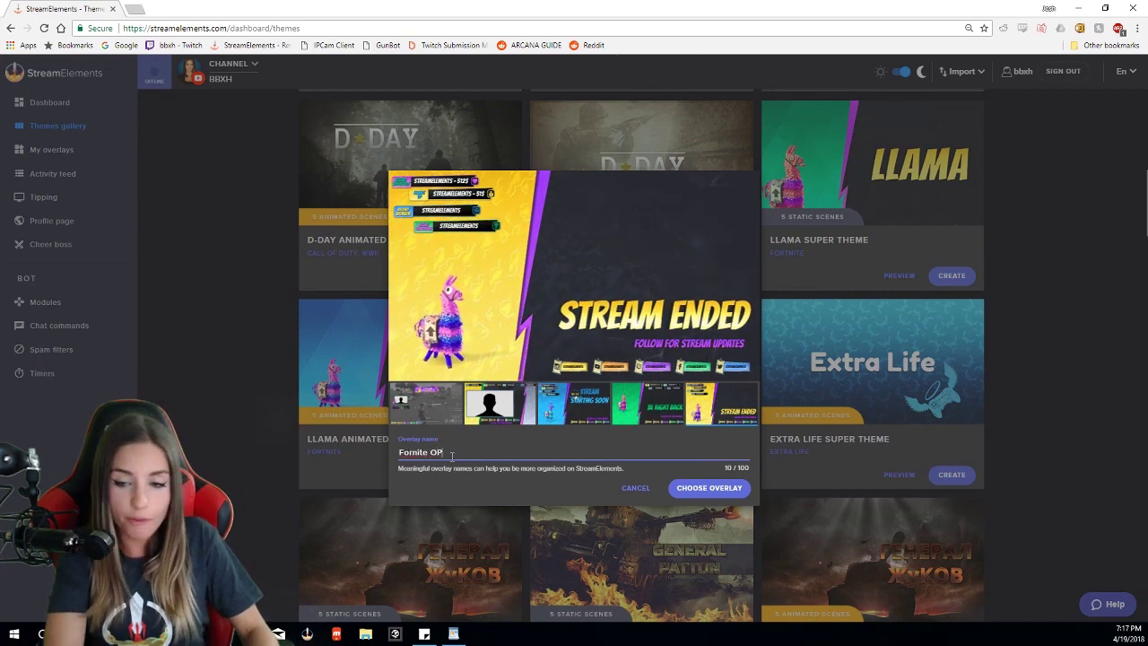
pyautogui.write('!!!!!!')
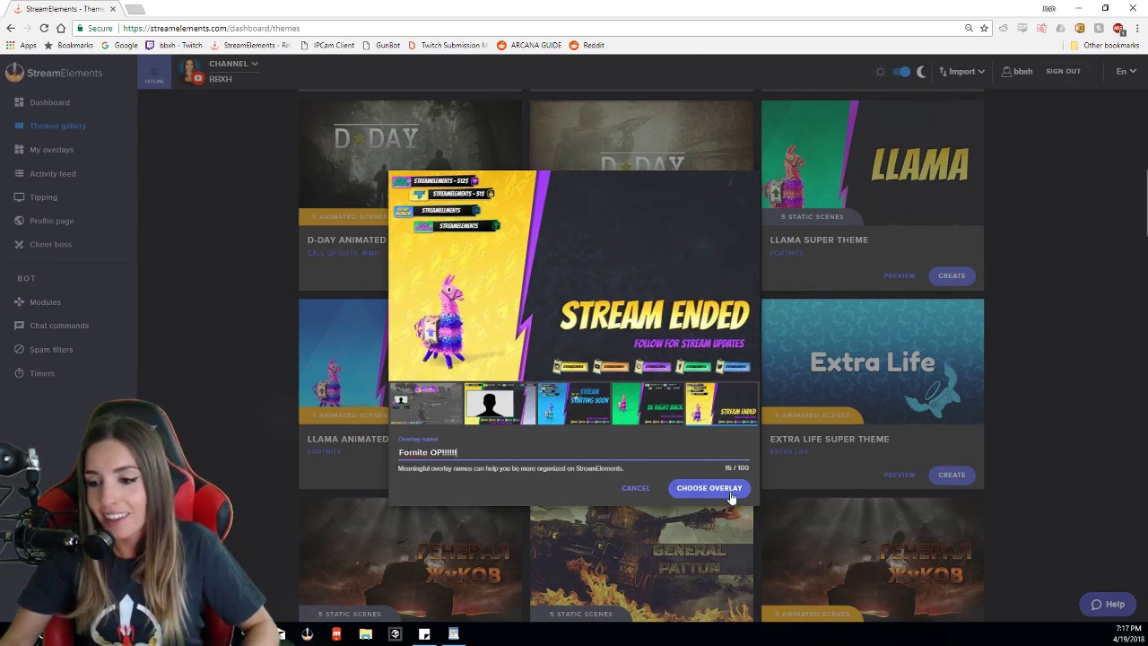
pyautogui.click(729, 492)
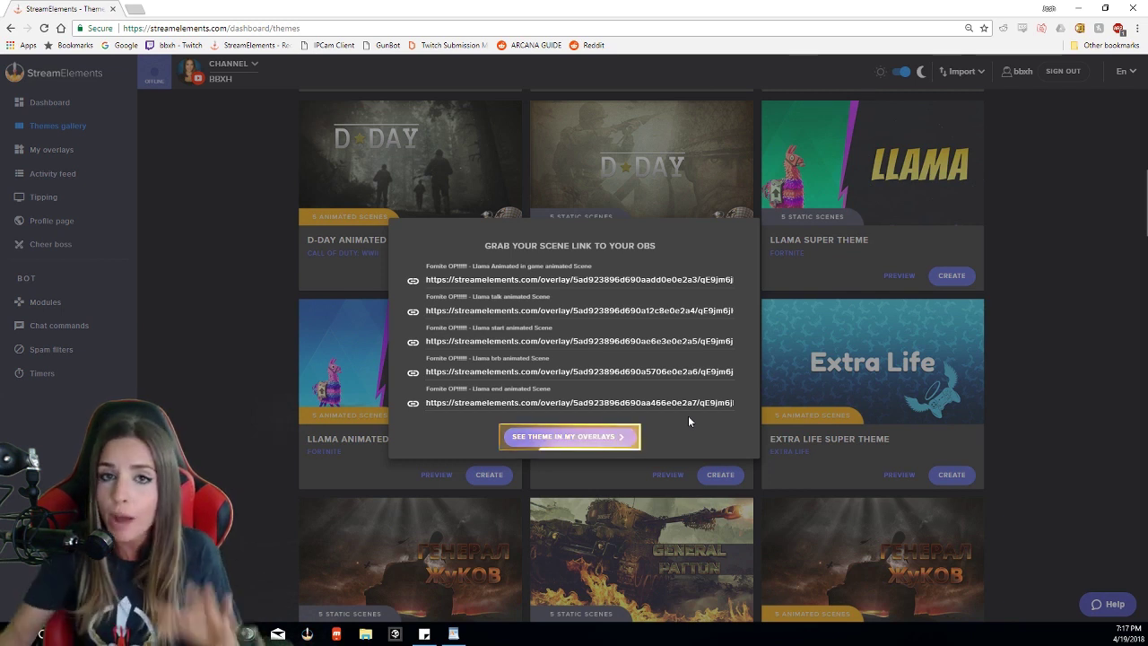
# Step: Open My overlays and scroll to the five 'Fornite OP!!!!!!' Llama scenes
pyautogui.click(592, 438)
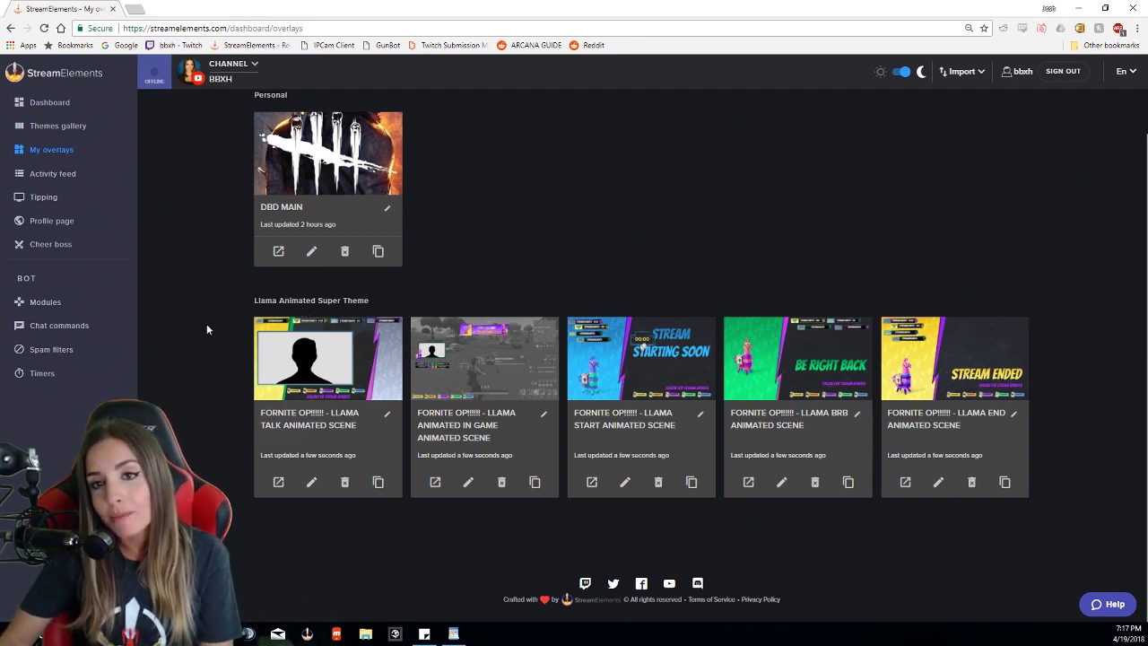
pyautogui.scroll(1, 567, 286)
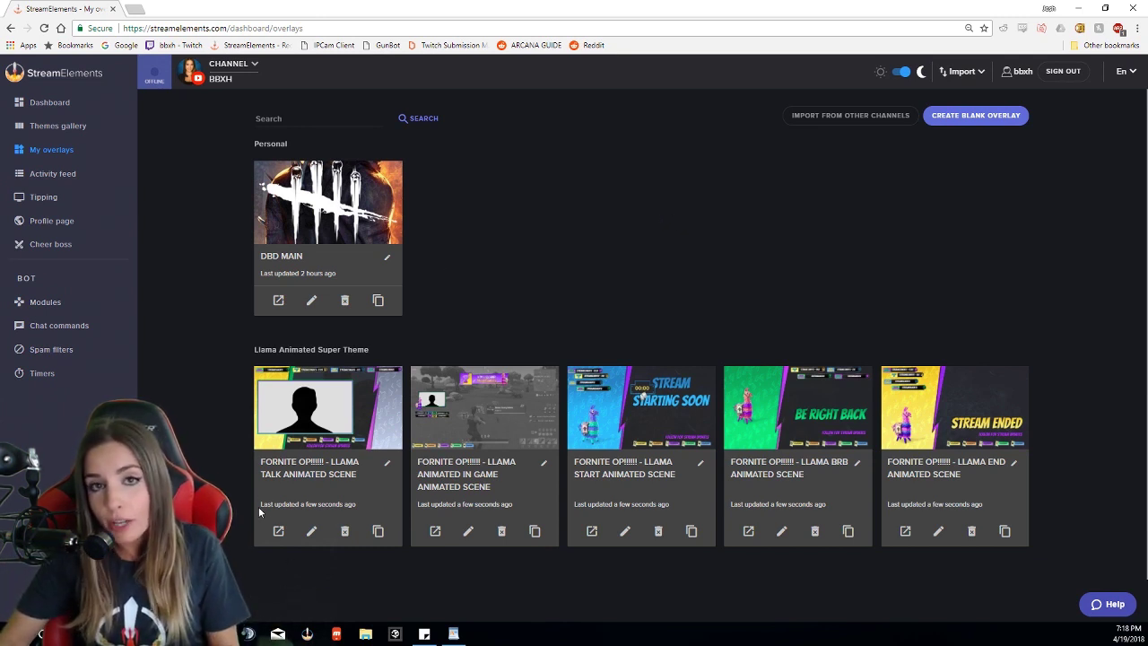
pyautogui.scroll(-2, 259, 512)
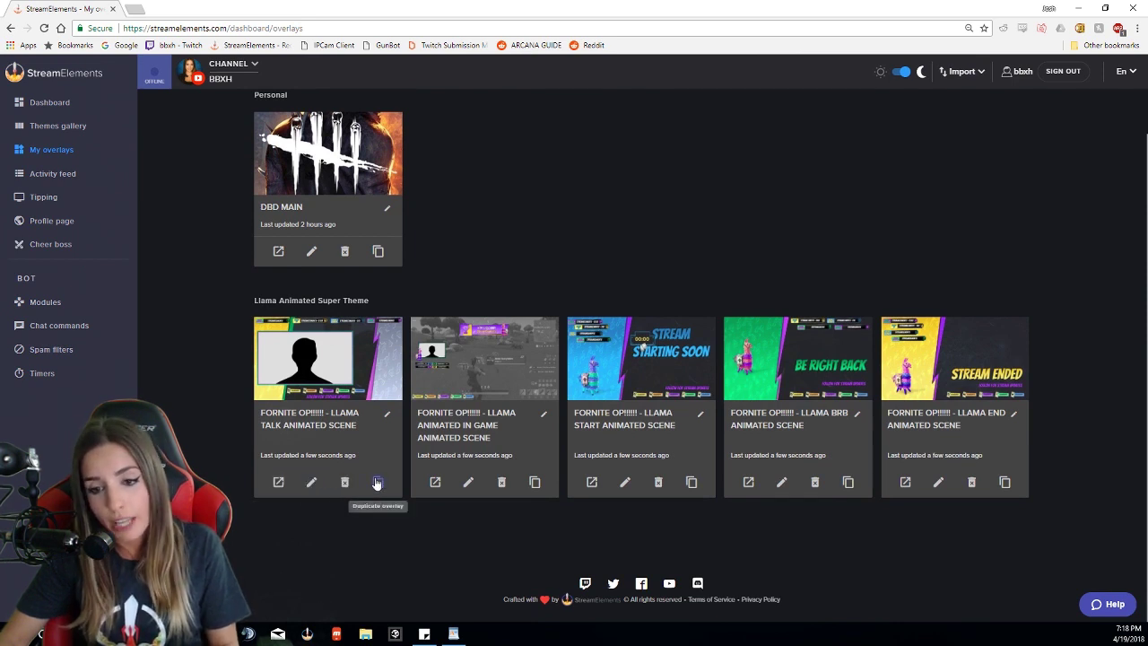
# Step: Launch the Llama Talk overlay in a new tab, select its URL and minimize Chrome
pyautogui.click(278, 483)
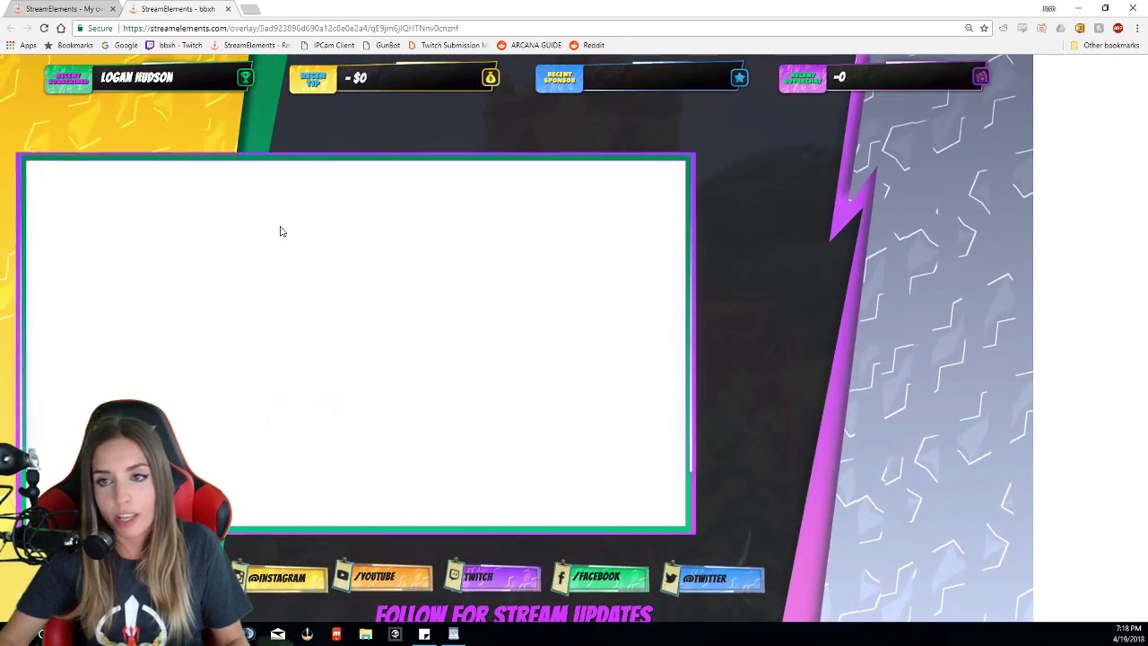
pyautogui.click(266, 30)
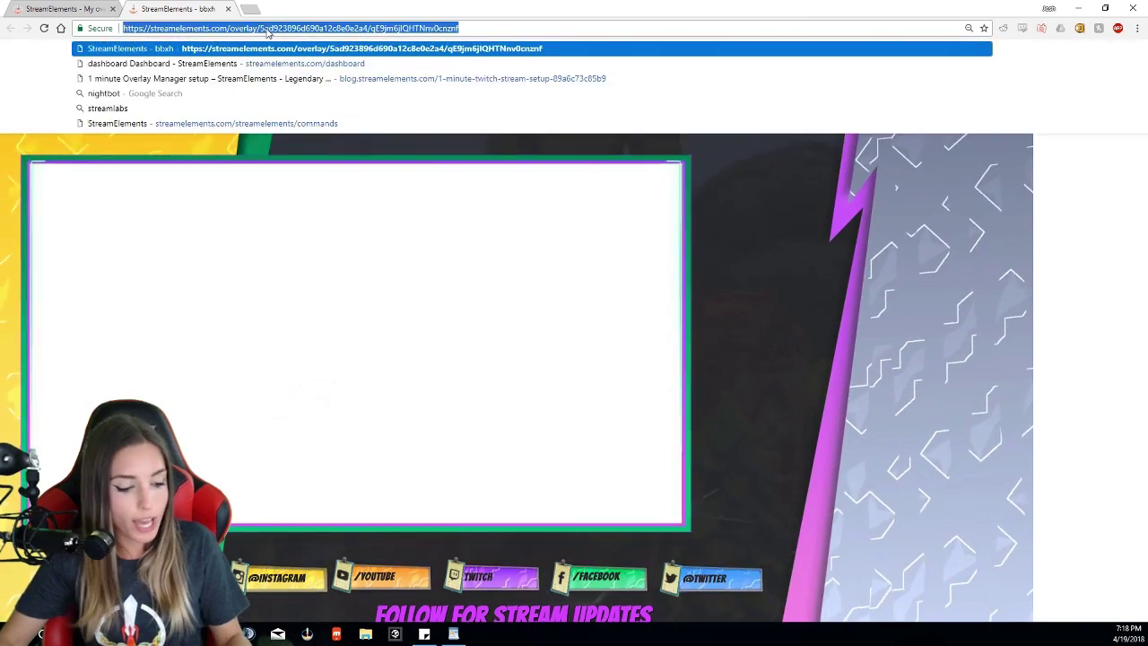
pyautogui.click(1076, 8)
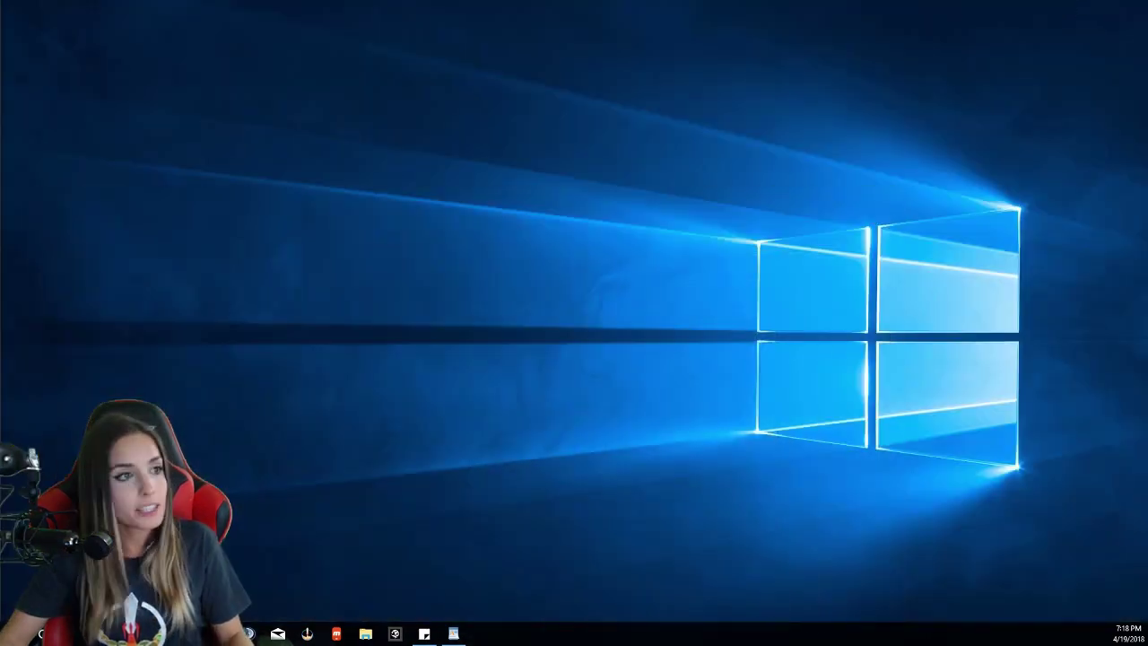
# Step: Move the OBS window to the screen centre and bring up the list of source types under Sources
pyautogui.moveTo(0, 75); pyautogui.dragTo(696, 52)
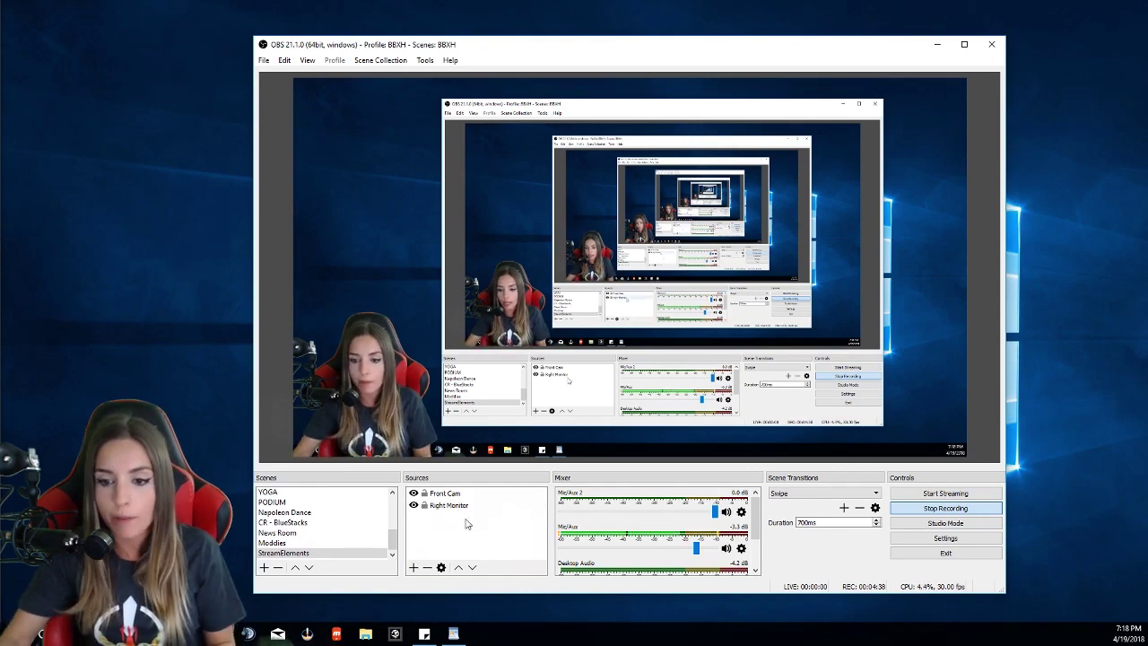
pyautogui.click(414, 569)
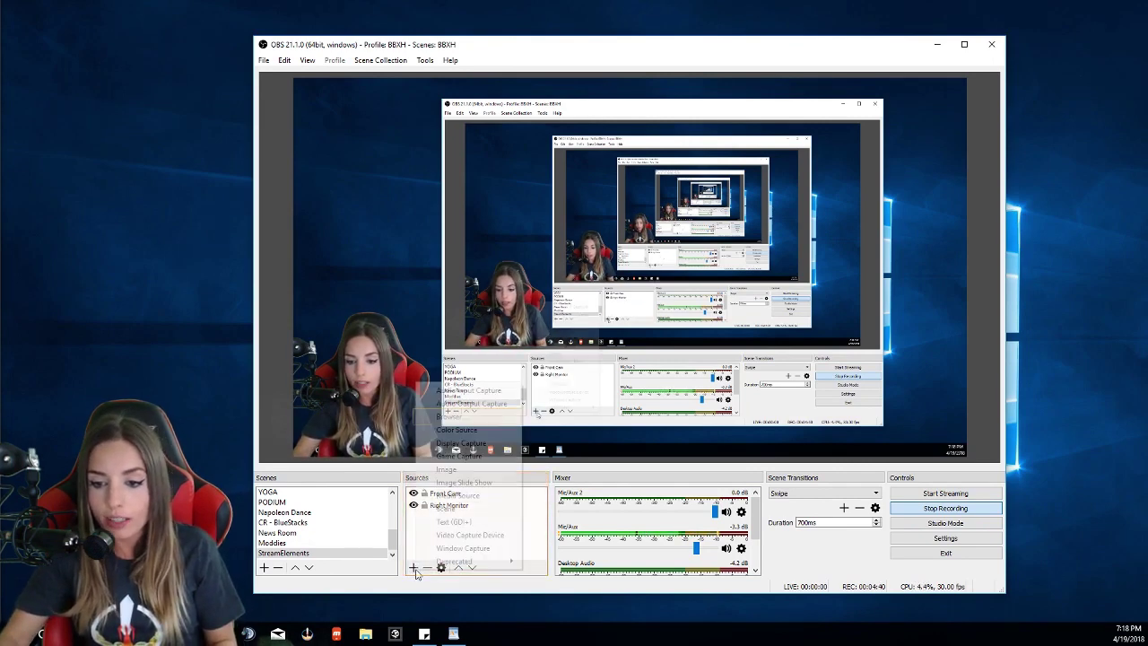
# Step: Add a Browser source named 'Fornite Overlay'
pyautogui.click(482, 418)
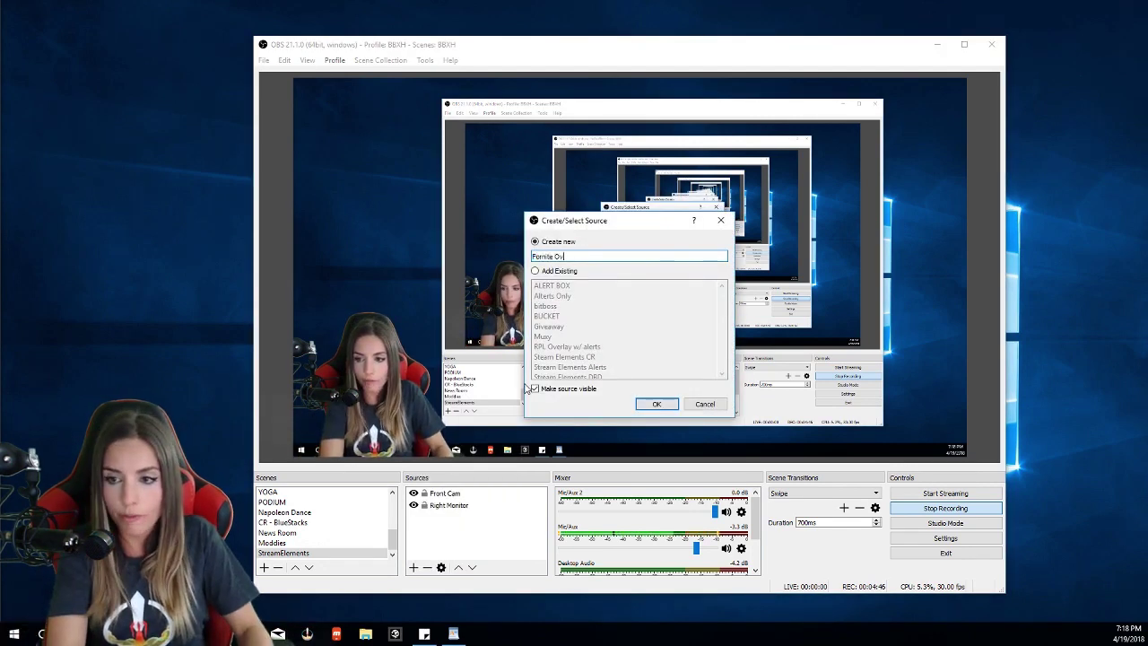
pyautogui.click(660, 404)
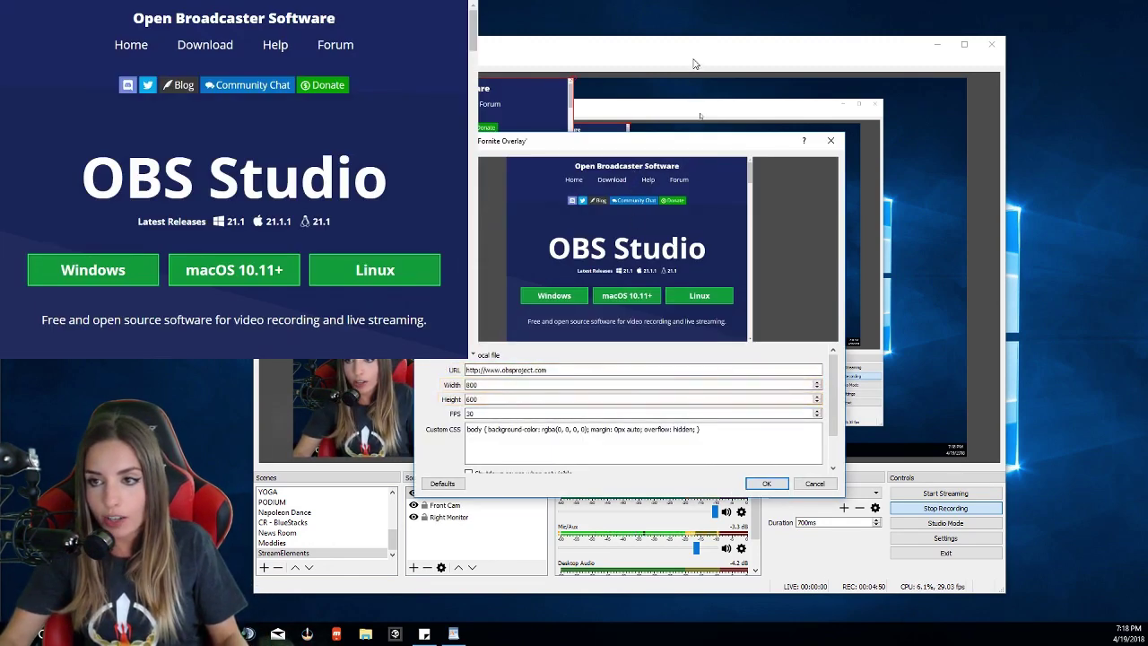
pyautogui.moveTo(722, 56); pyautogui.dragTo(730, 56)
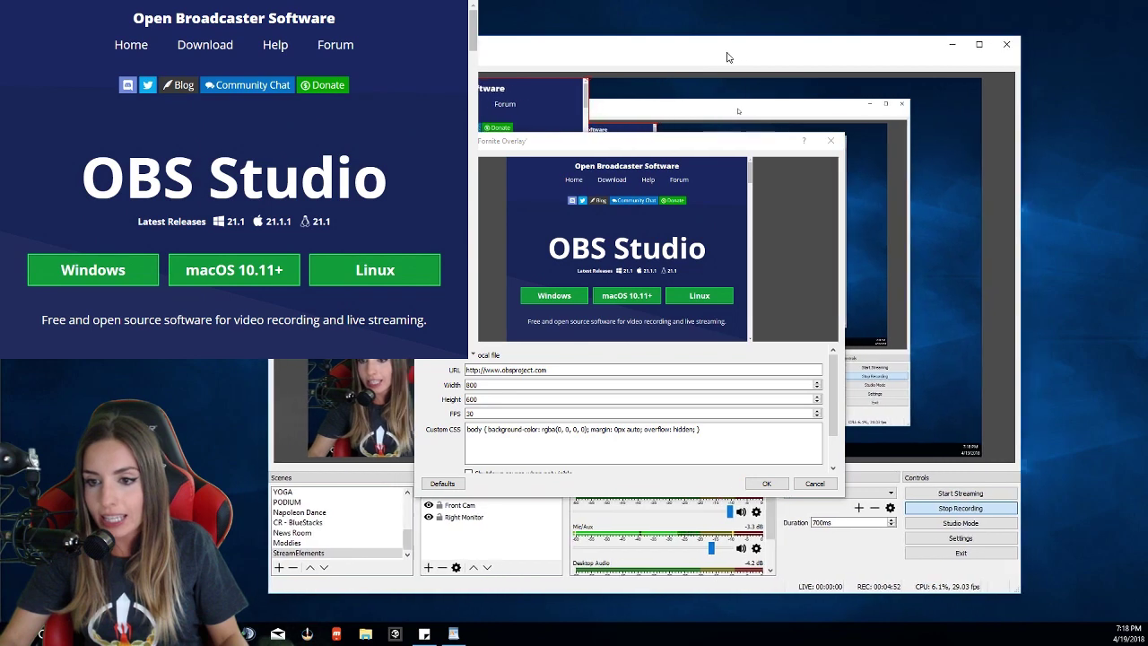
# Step: Paste the overlay URL, set 1920×1080, and enable Shutdown source when not visible
pyautogui.tripleClick(491, 370)
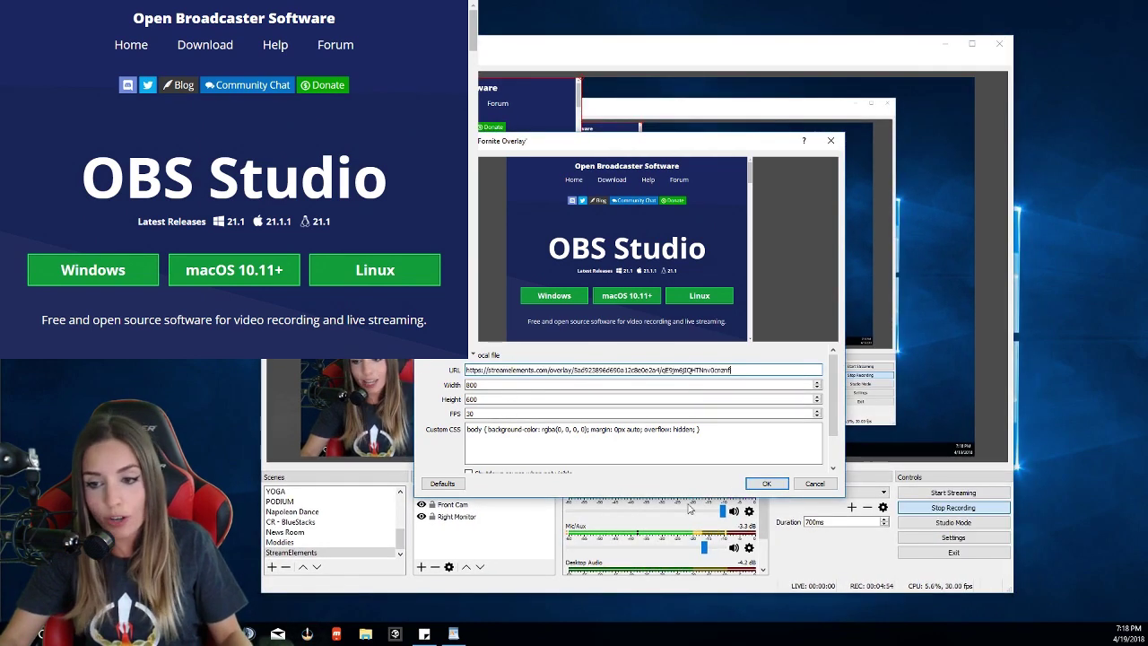
pyautogui.doubleClick(492, 383)
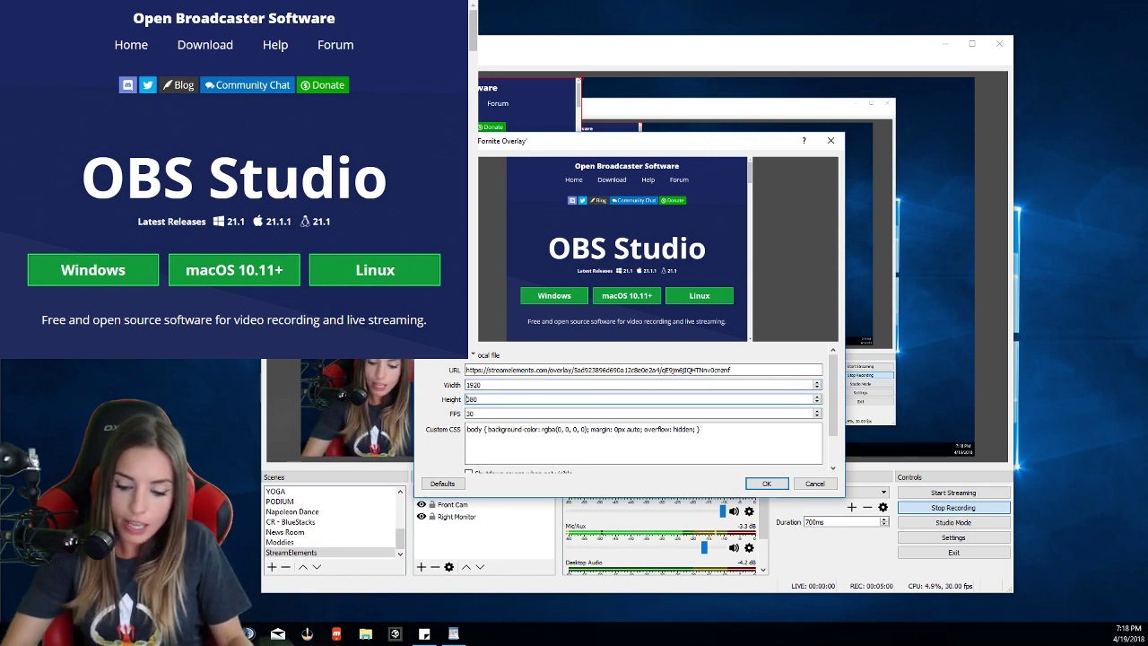
pyautogui.scroll(-2, 838, 421)
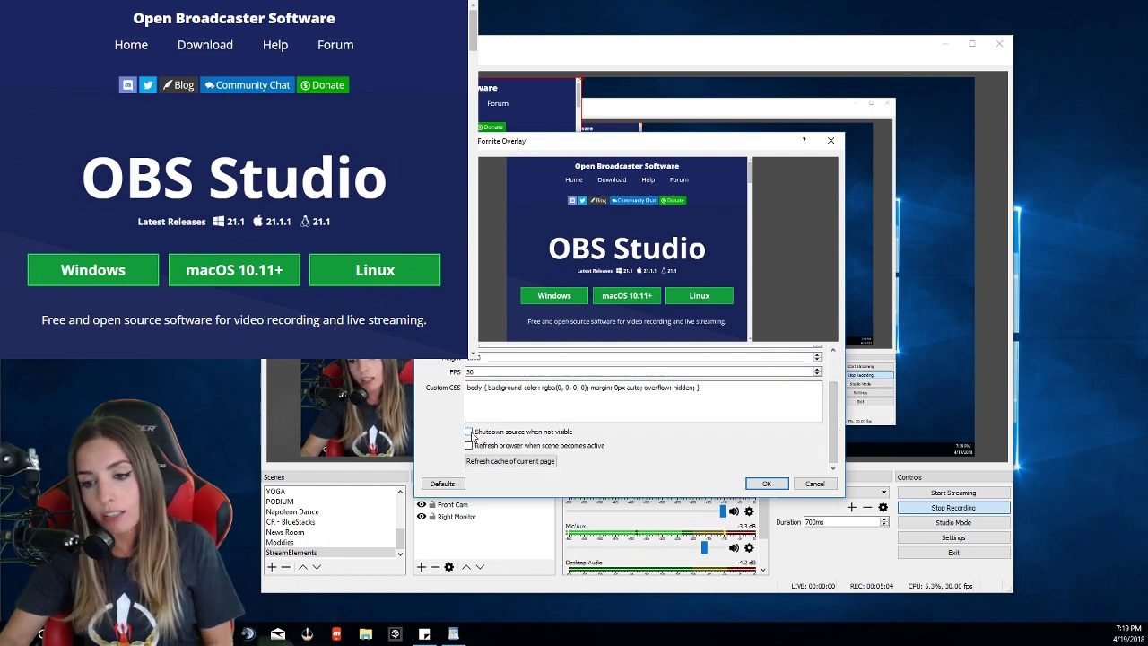
pyautogui.click(468, 432)
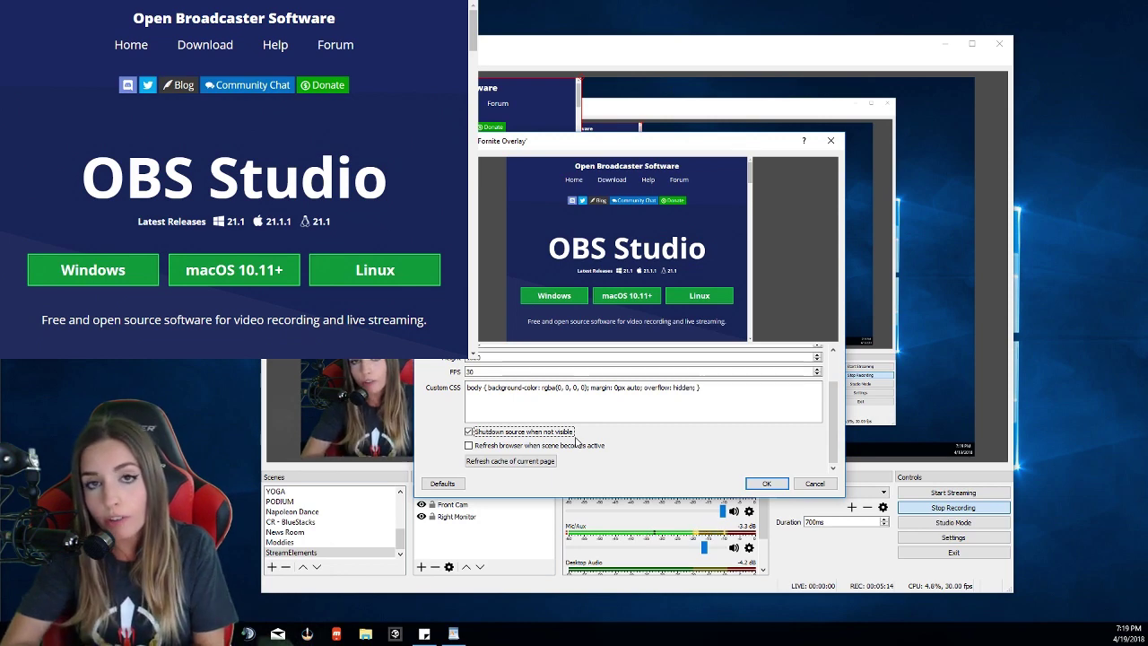
pyautogui.click(767, 483)
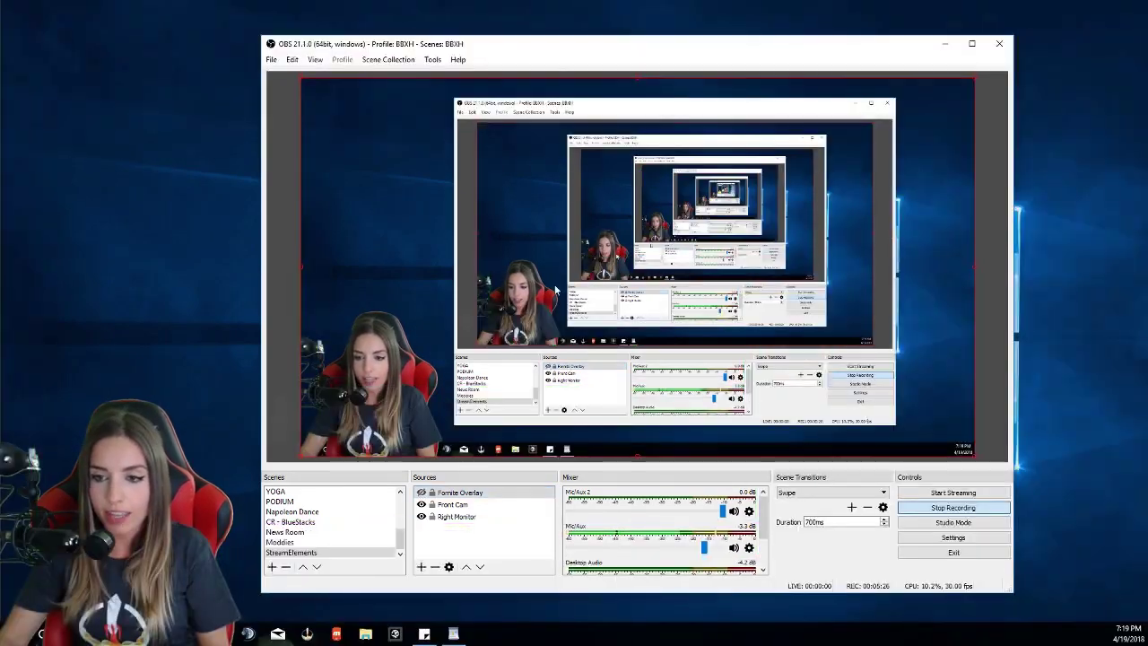
# Step: Minimize OBS, return to Chrome and open StreamElements' Tipping settings
pyautogui.hotkey('alt', 'f')
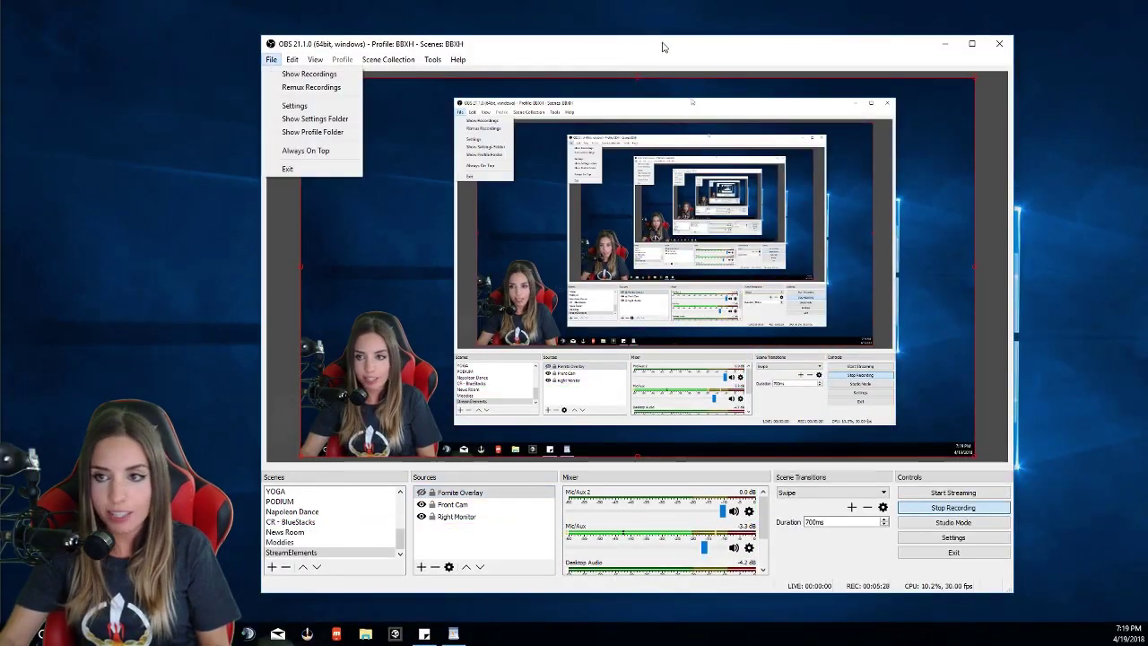
pyautogui.press('Escape')
pyautogui.press('super+d')
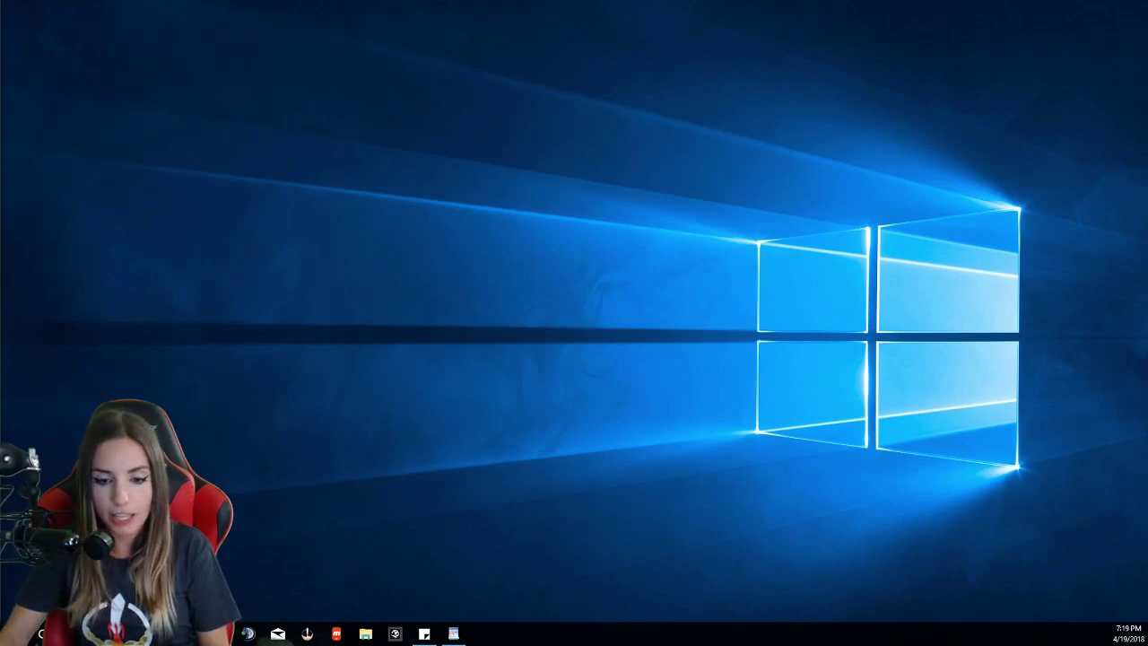
pyautogui.click(235, 578)
pyautogui.click(221, 28)
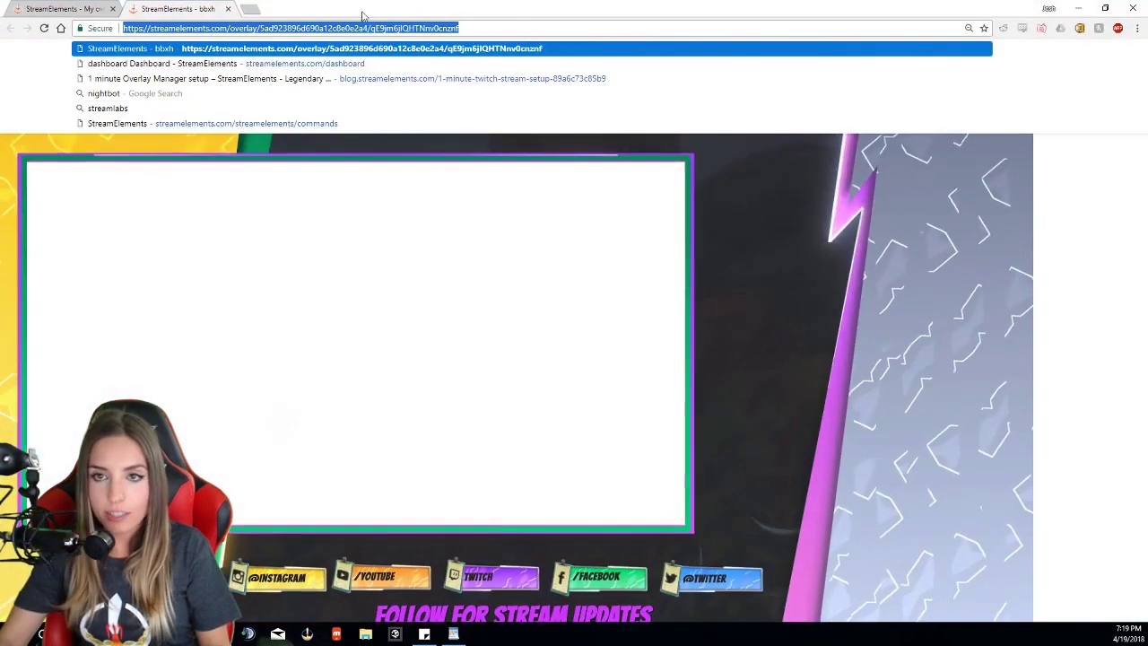
pyautogui.click(102, 123)
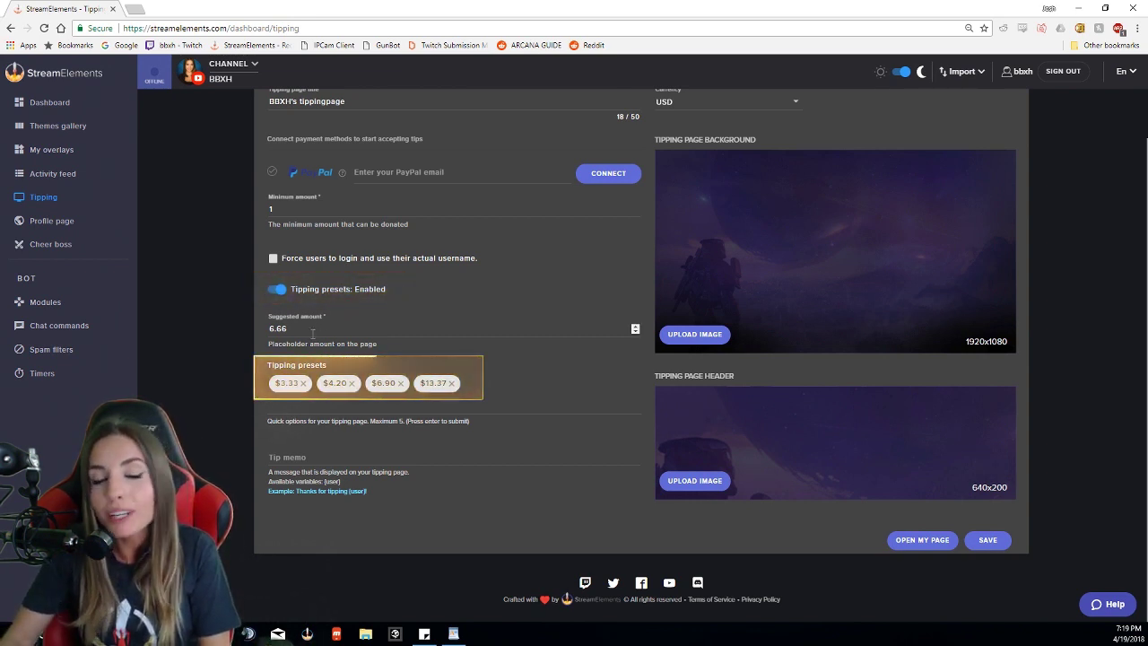
# Step: Go through the $3.33, $4.20 and $6.90 tipping presets, toggling $3.33 and $6.90
pyautogui.click(284, 384)
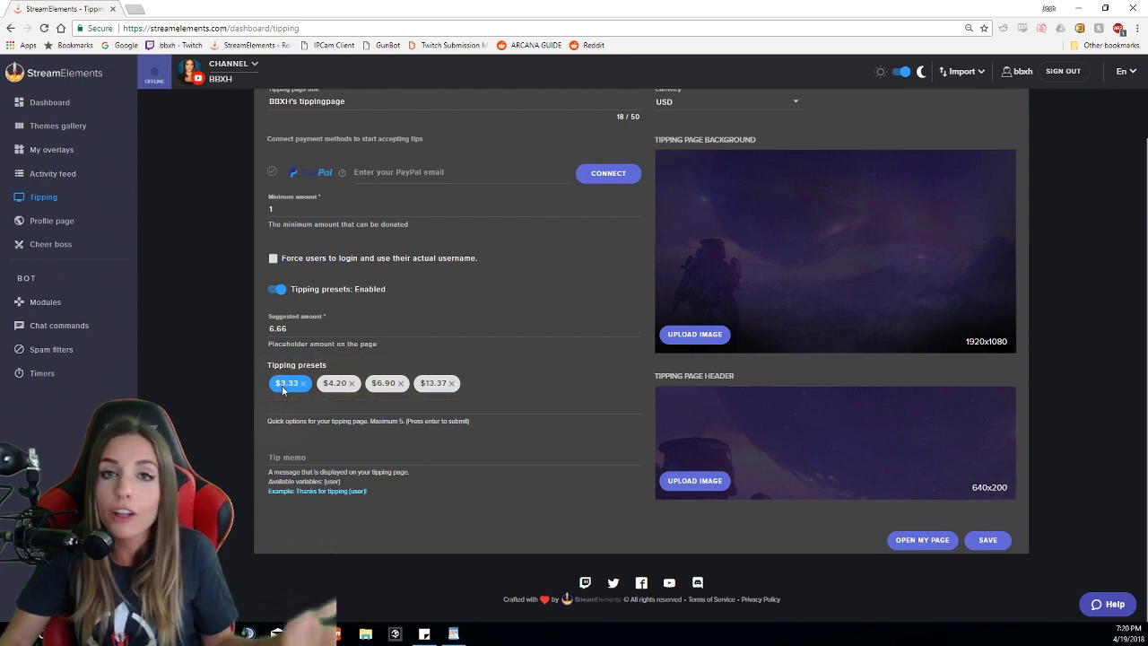
pyautogui.click(333, 398)
pyautogui.click(337, 387)
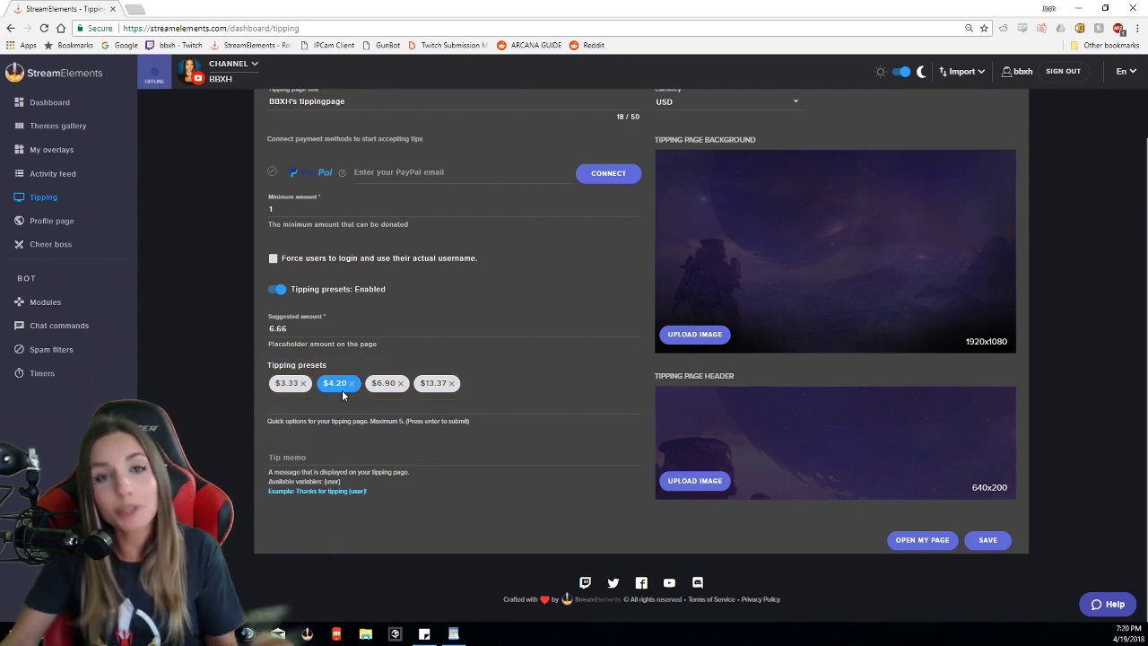
pyautogui.click(395, 389)
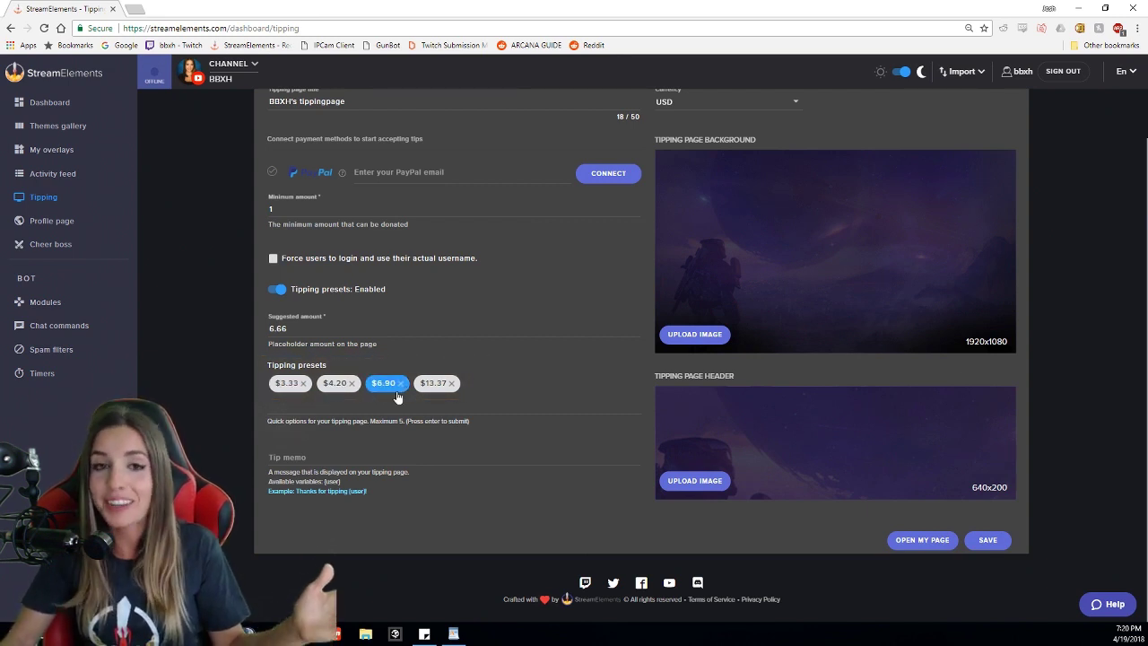
pyautogui.click(381, 395)
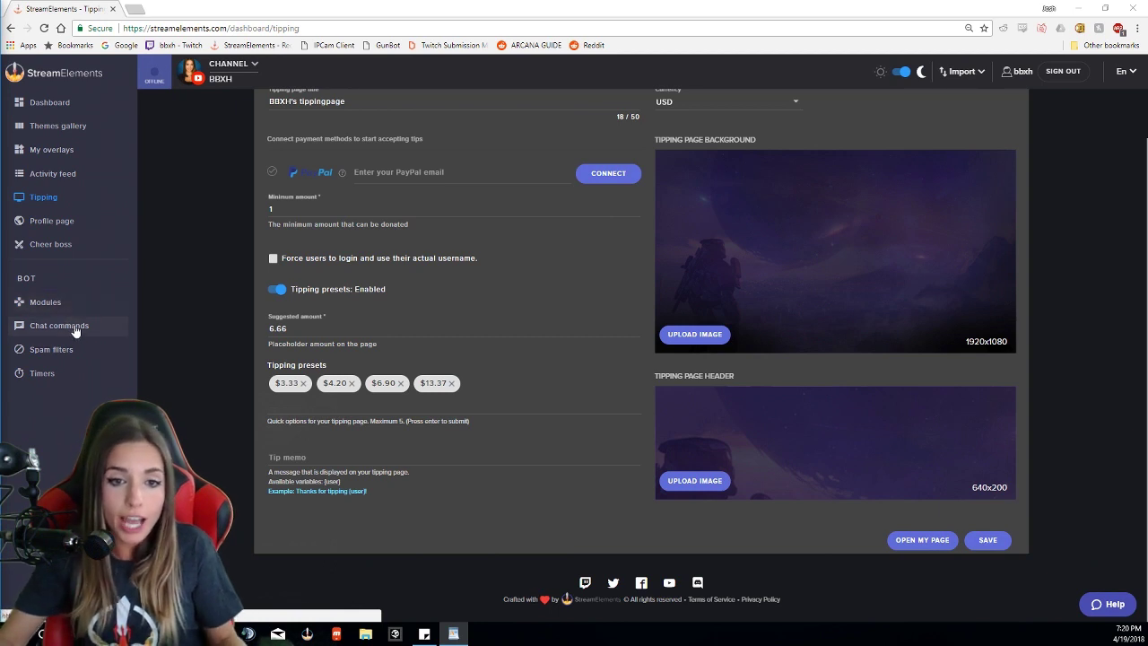
pyautogui.click(77, 334)
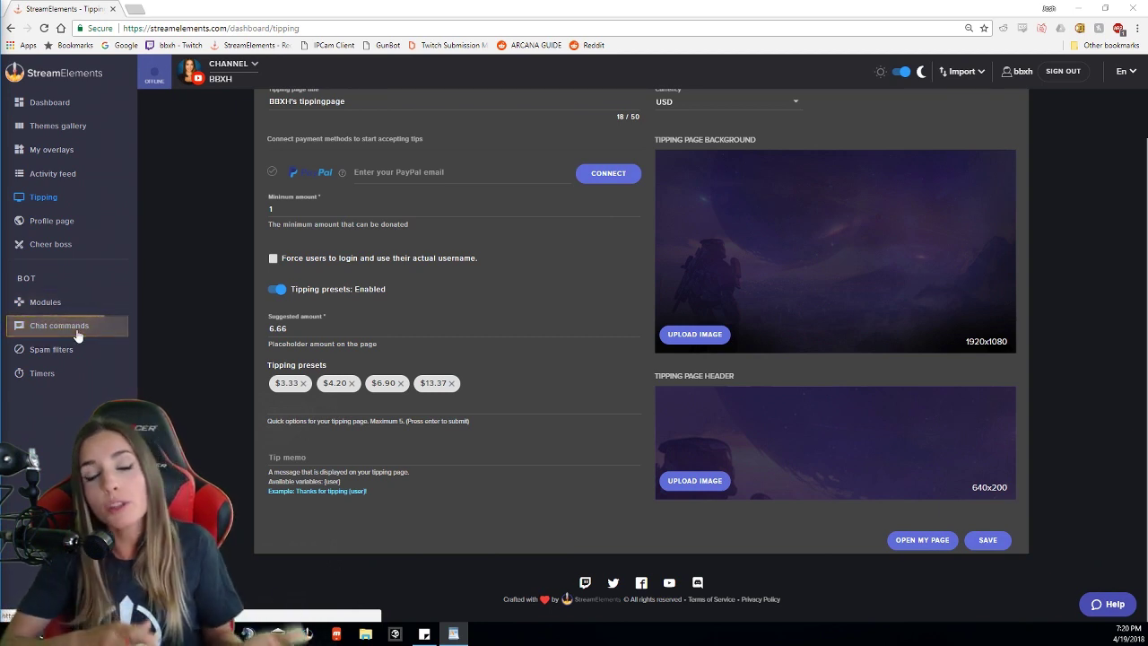